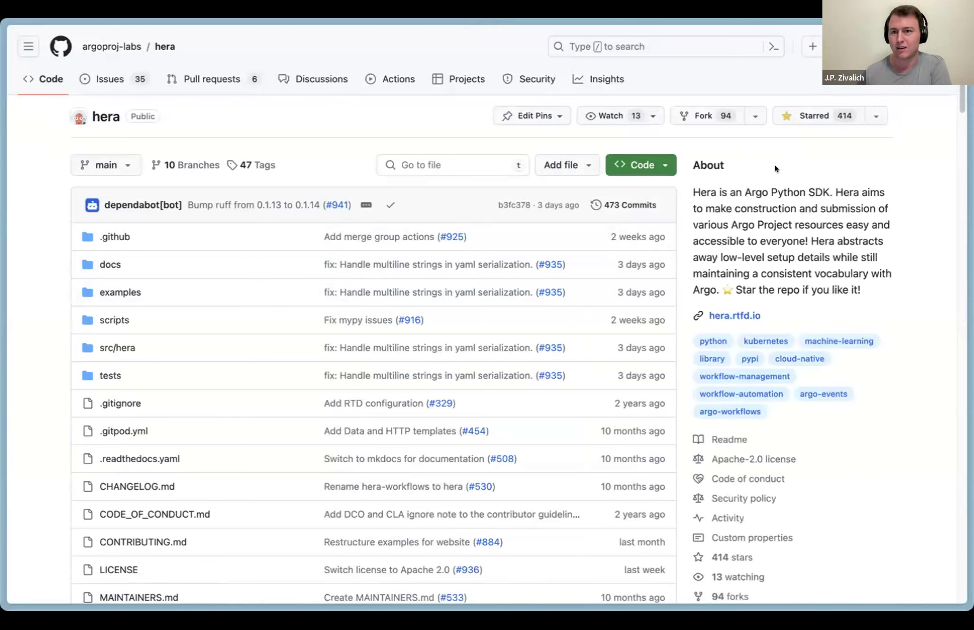
- Skim the Hera repository's file list and README down to the Steps diamond example, and return to the "How can I submit Workflows?" slide
scroll(776, 166, down, 10)
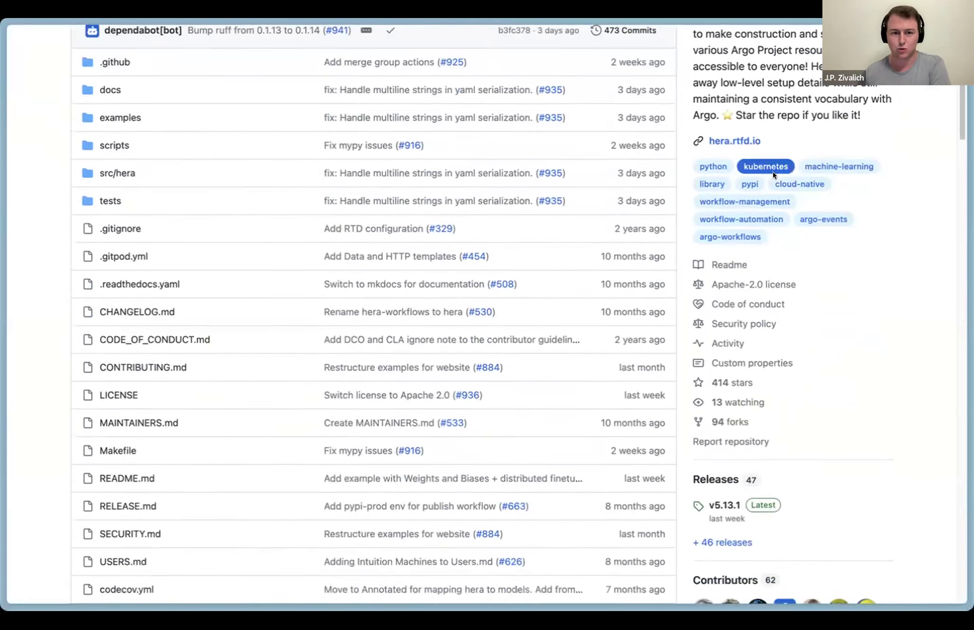
scroll(773, 171, down, 4)
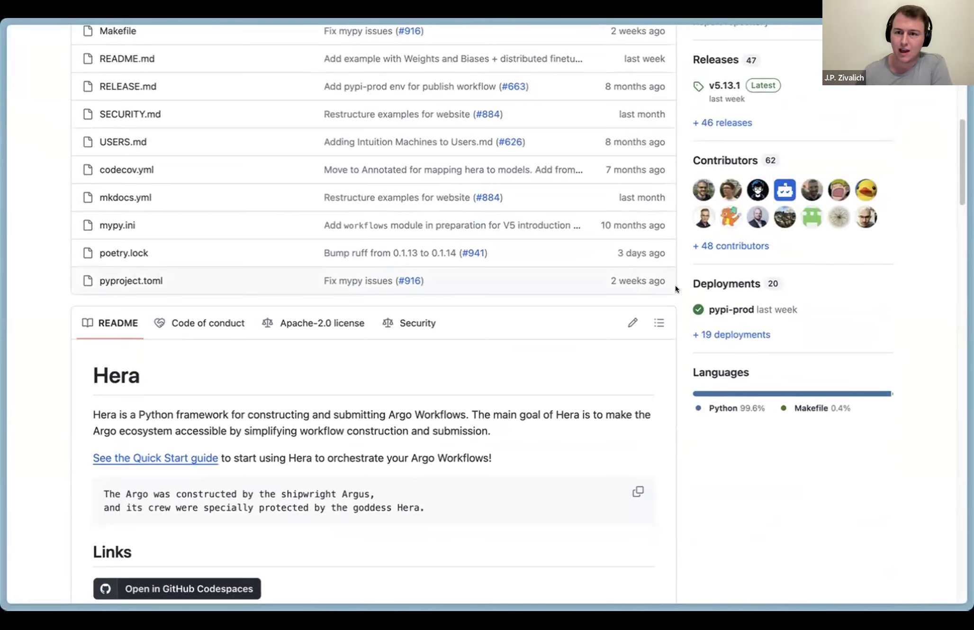
scroll(635, 317, down, 7)
scroll(635, 320, down, 5)
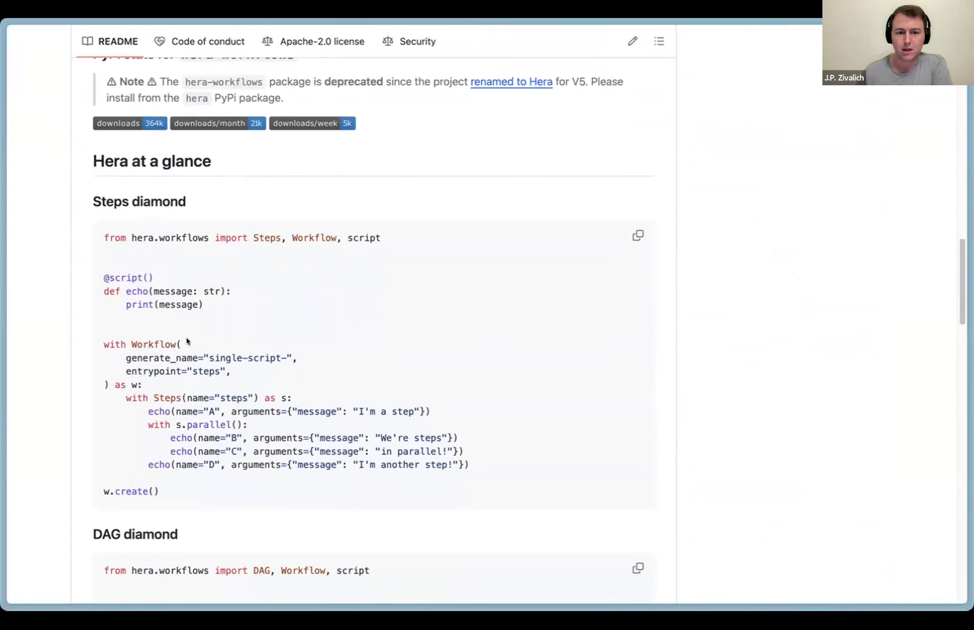
scroll(285, 337, up, 15)
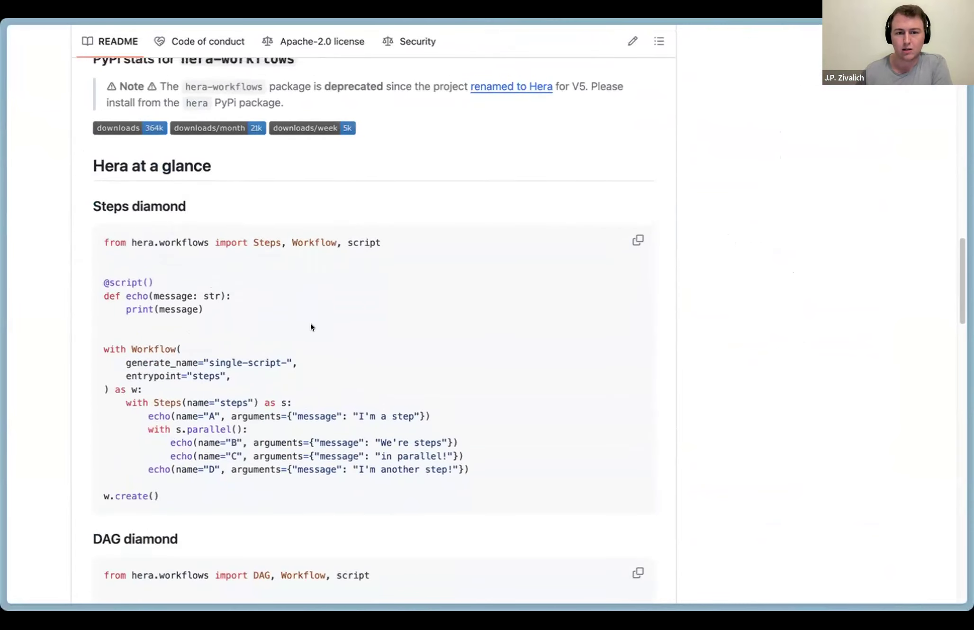
mouse_move(4, 363)
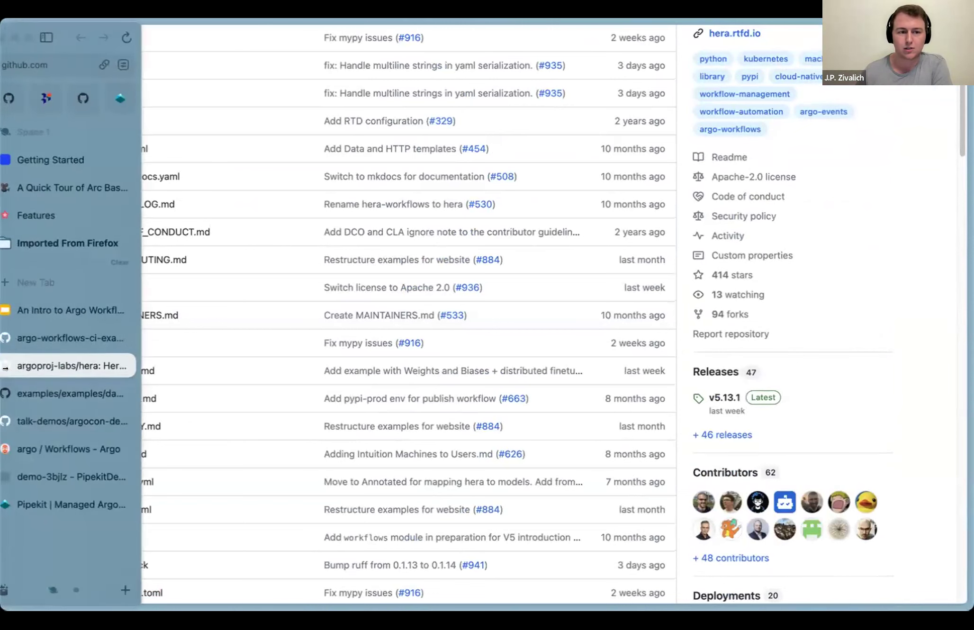
click(92, 307)
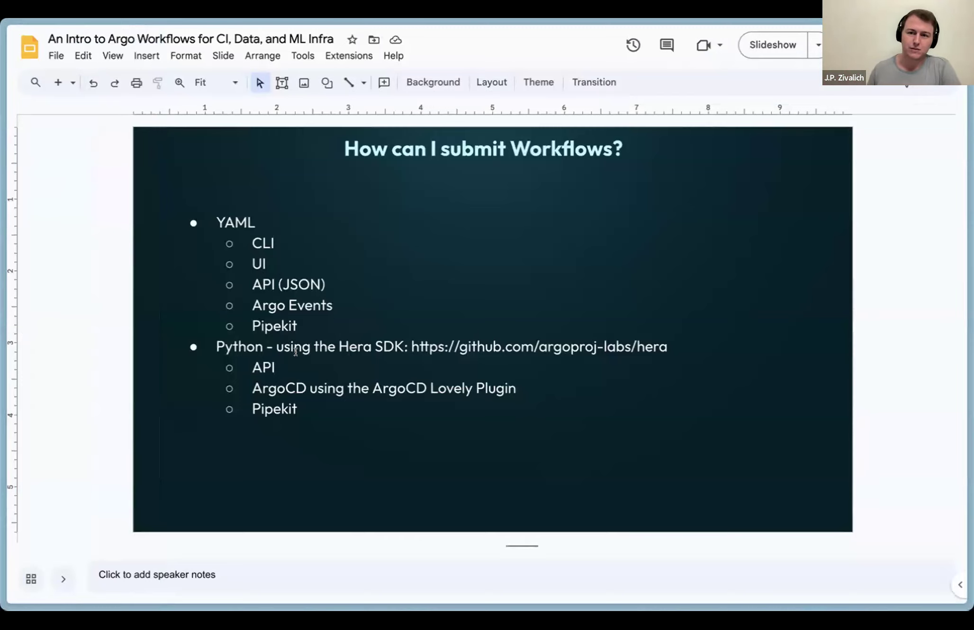
- Review the Steps diamond and DAG diamond code samples in the Hera README, and go back to the workflow submission slide
mouse_move(8, 332)
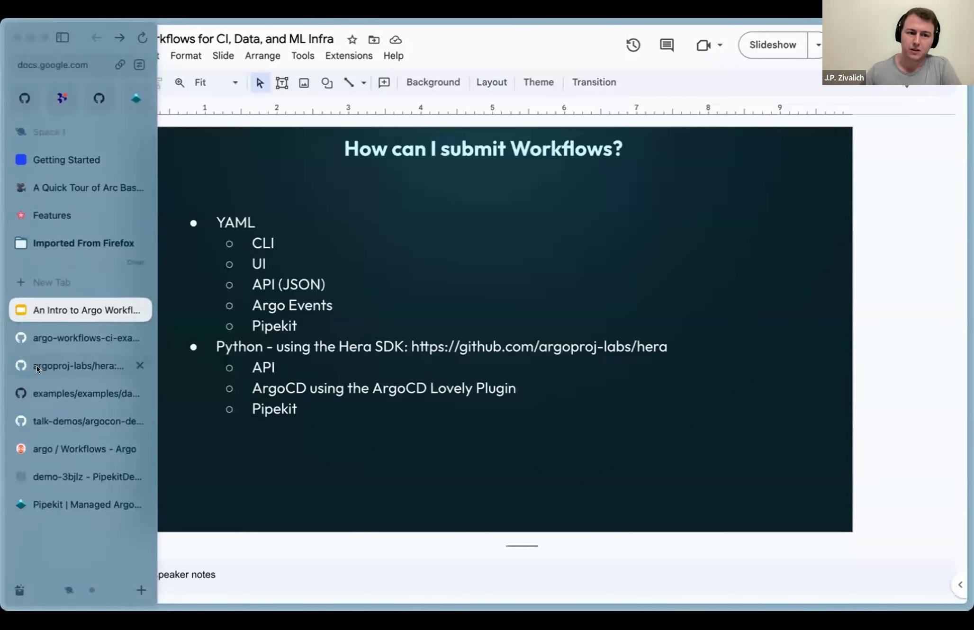
click(57, 365)
scroll(413, 359, down, 10)
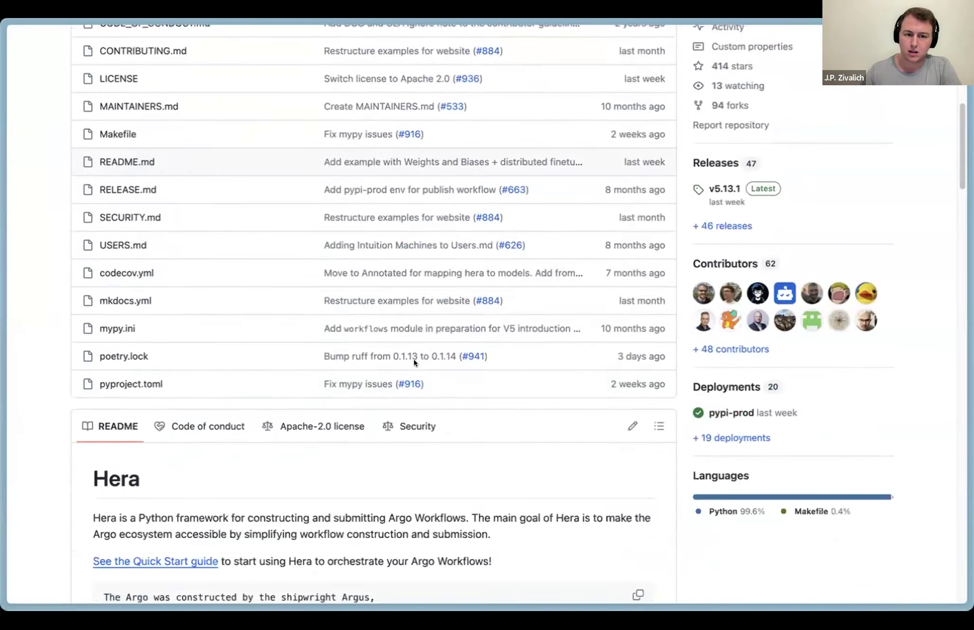
scroll(413, 363, down, 5)
scroll(142, 453, down, 1)
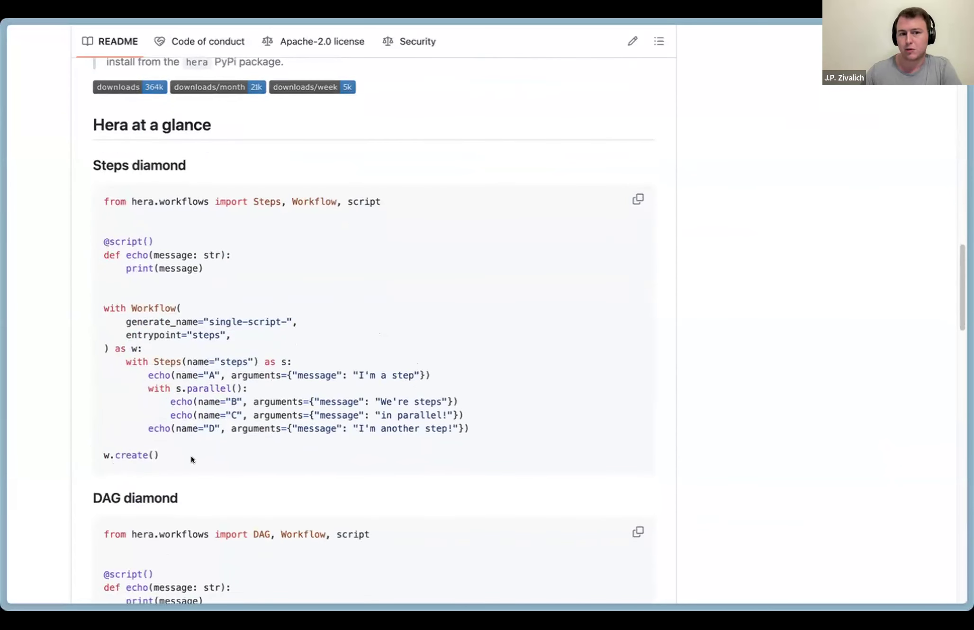
scroll(199, 453, down, 10)
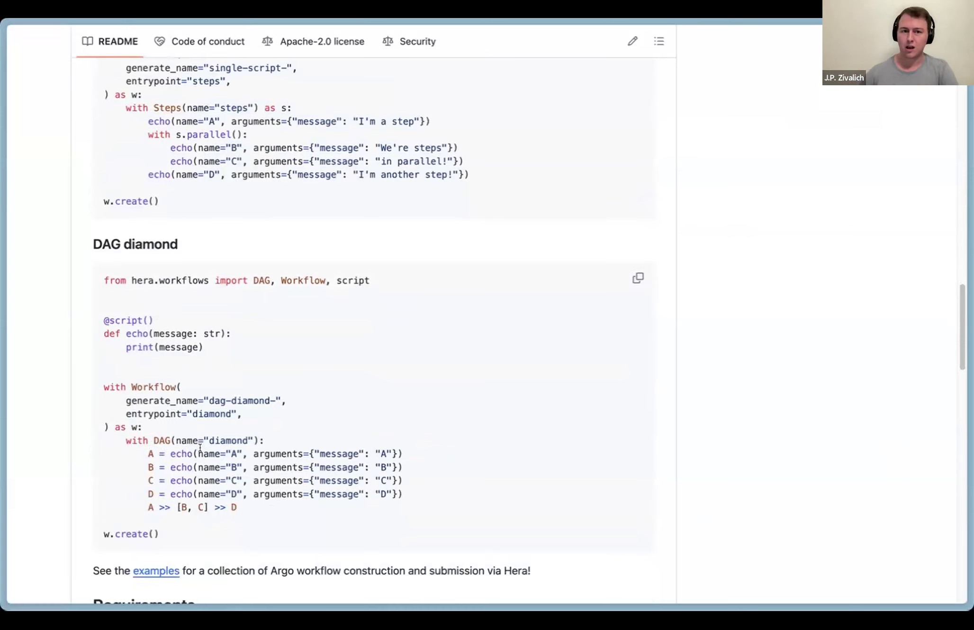
mouse_move(3, 360)
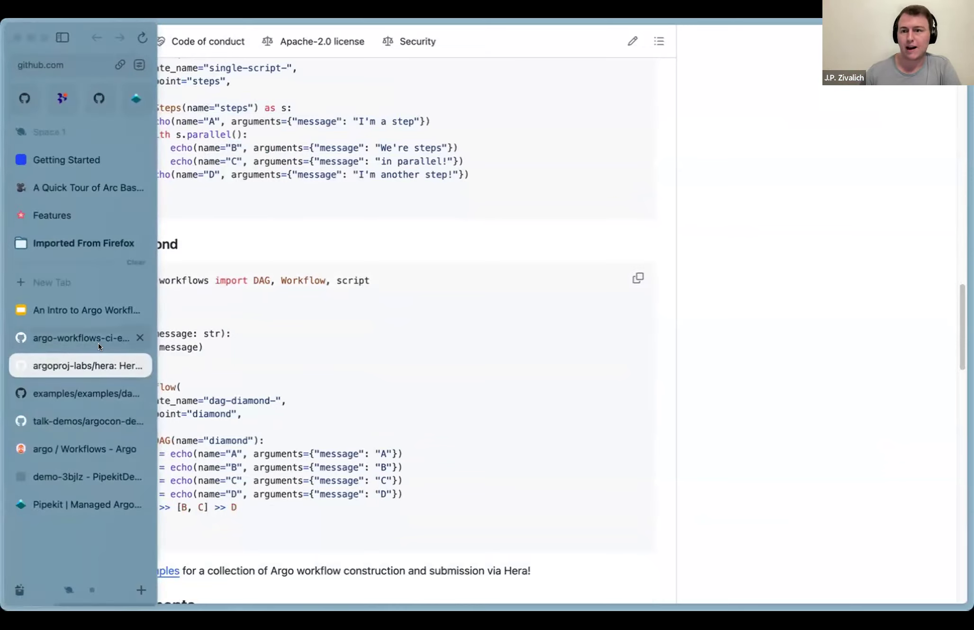
click(94, 306)
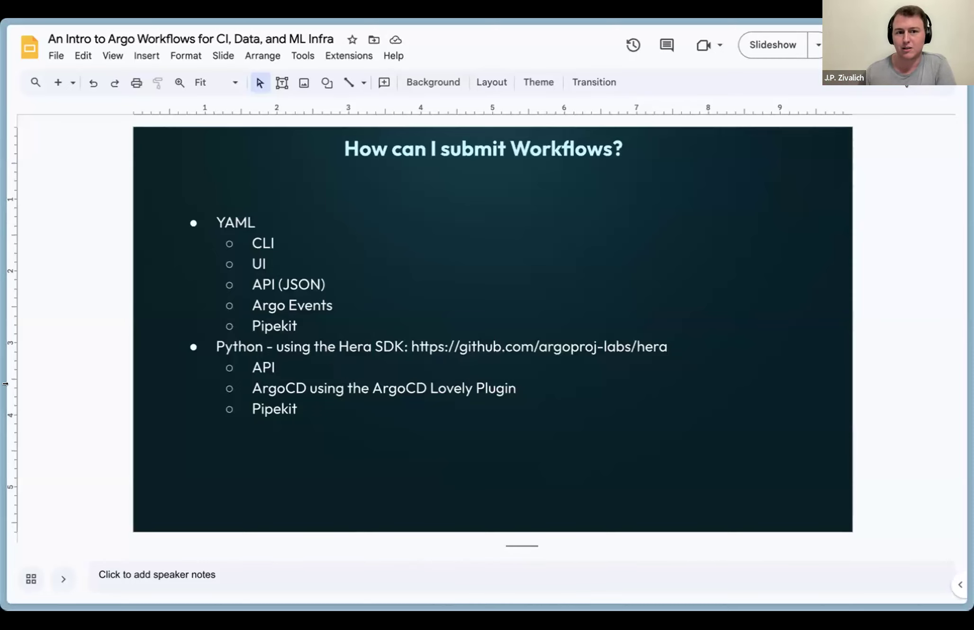
- Open the dag-diamond folder of the pipekit examples repository and look over its file list and README
mouse_move(13, 381)
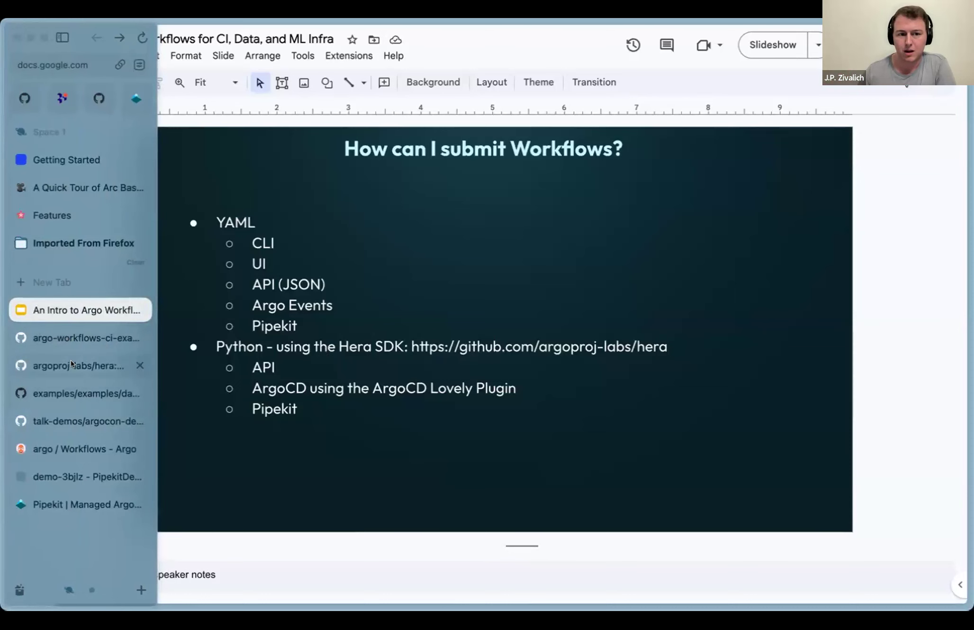
click(71, 392)
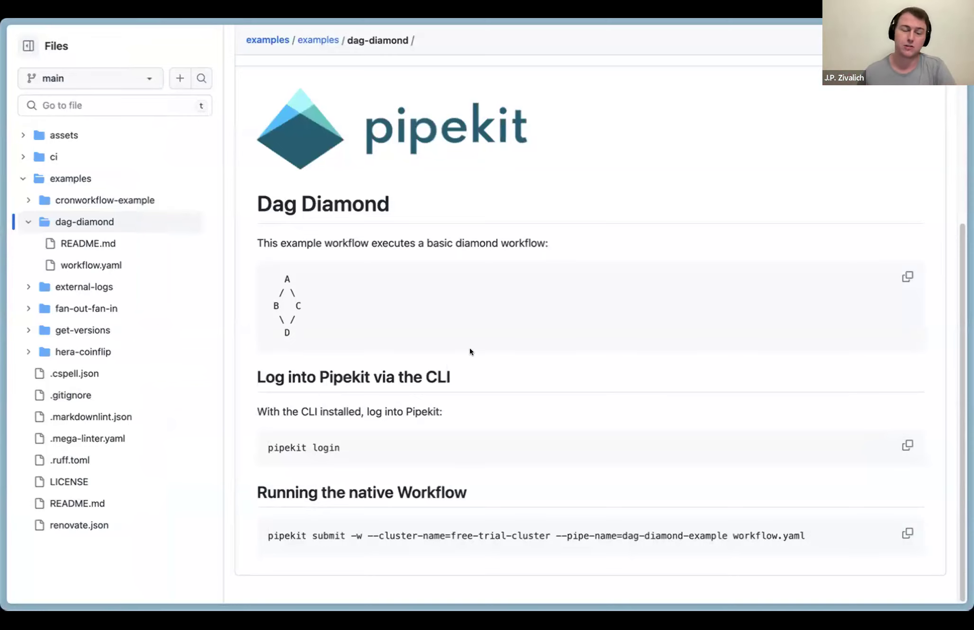
scroll(527, 352, up, 5)
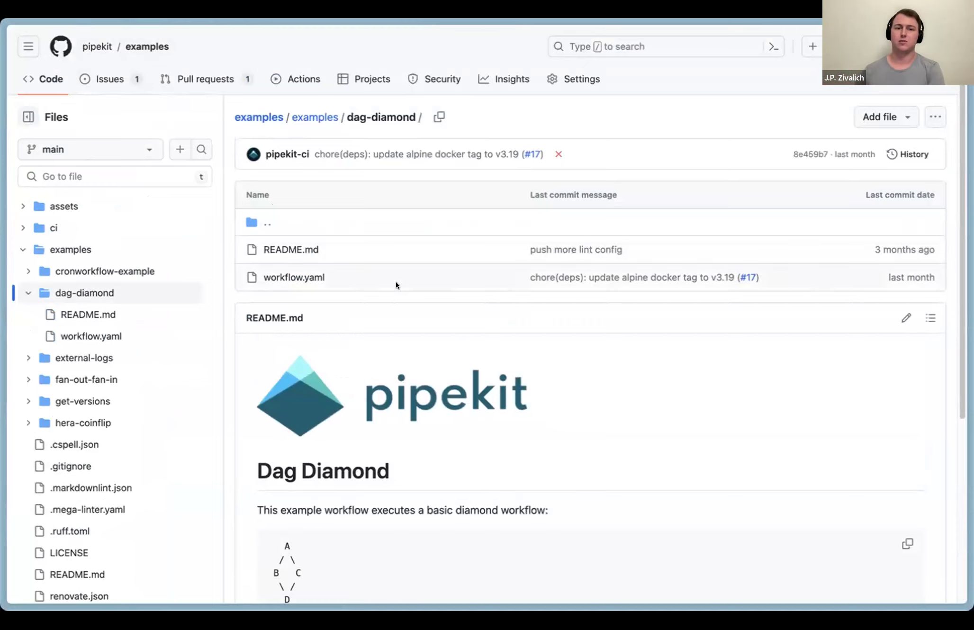
scroll(412, 280, down, 5)
scroll(410, 279, down, 6)
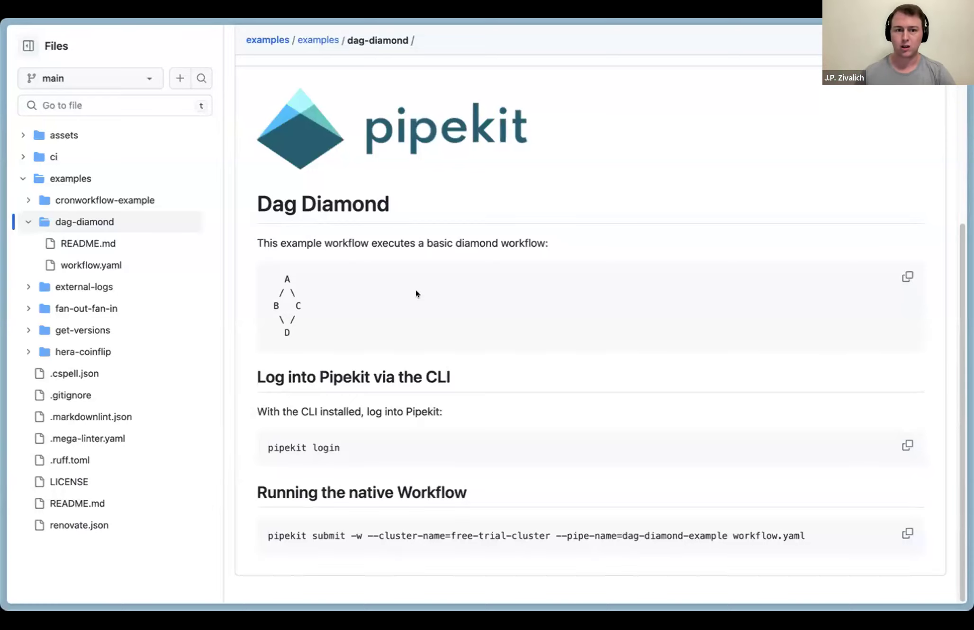
scroll(415, 292, up, 7)
scroll(416, 292, up, 2)
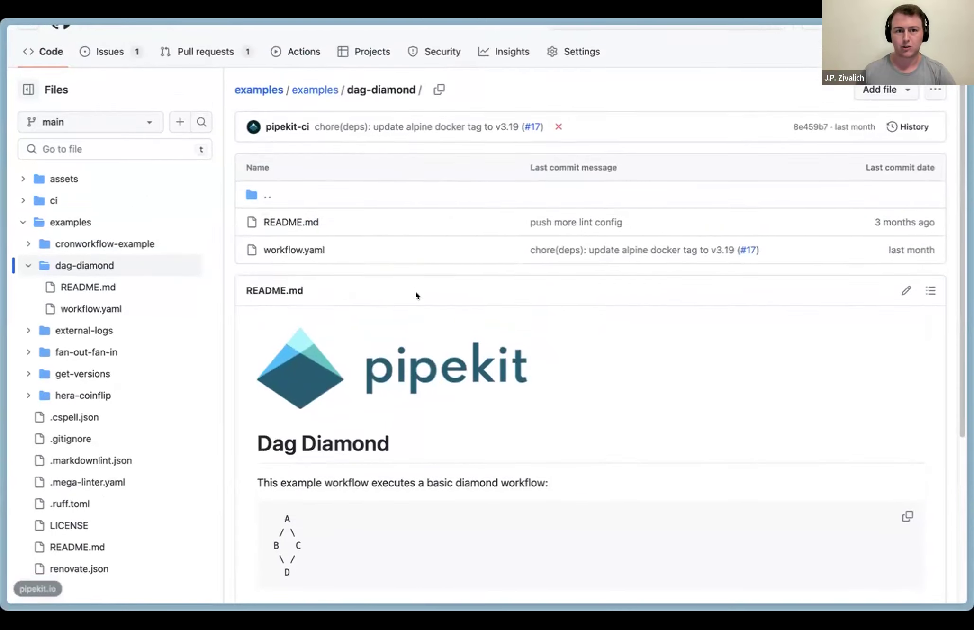
scroll(416, 292, down, 10)
- Check the argo namespace's workflow list in the Argo Workflows UI, and return to the dag-diamond README on GitHub
mouse_move(19, 262)
click(57, 450)
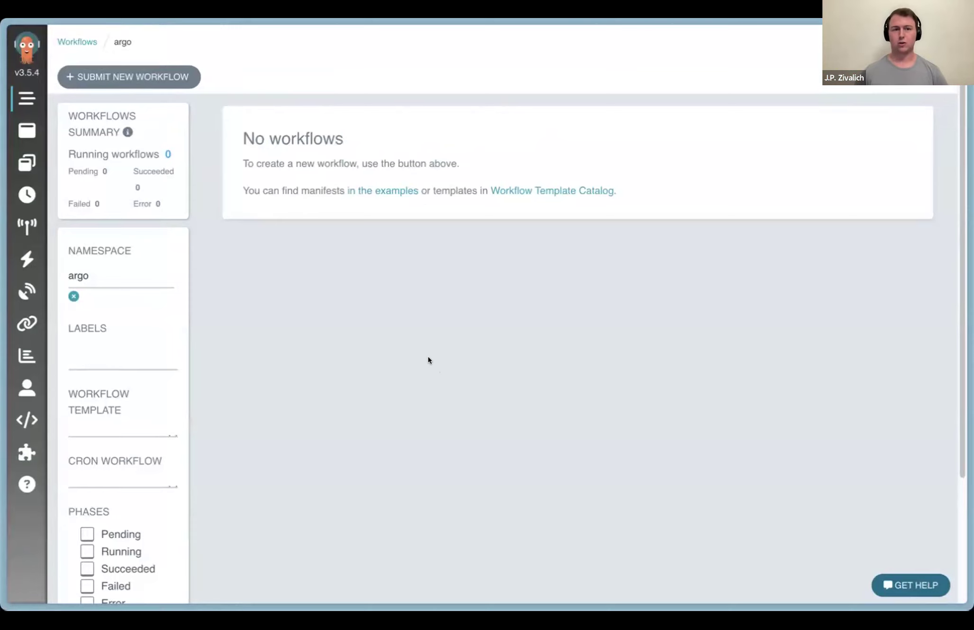
mouse_move(3, 184)
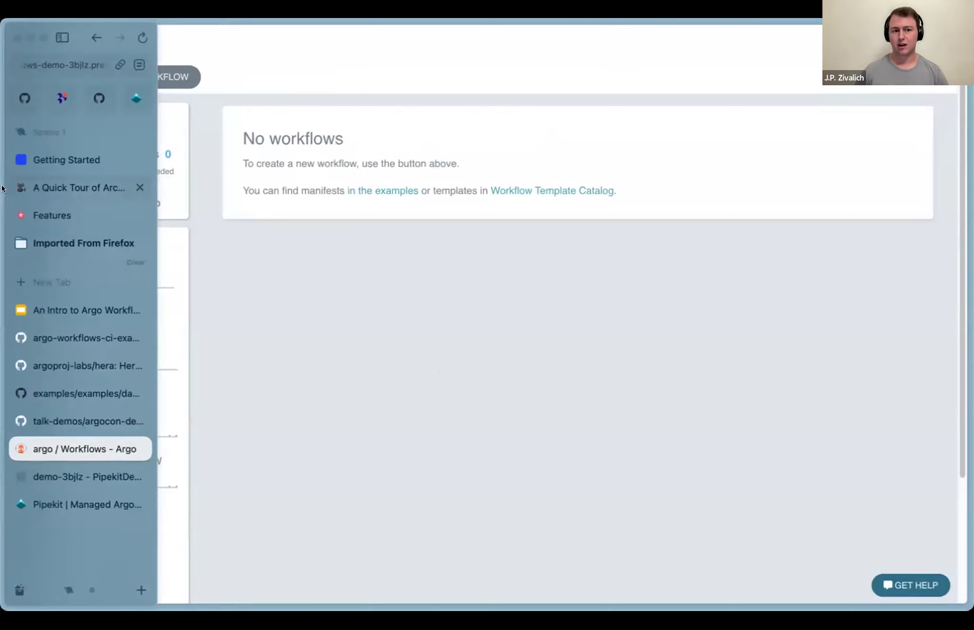
click(62, 367)
click(72, 392)
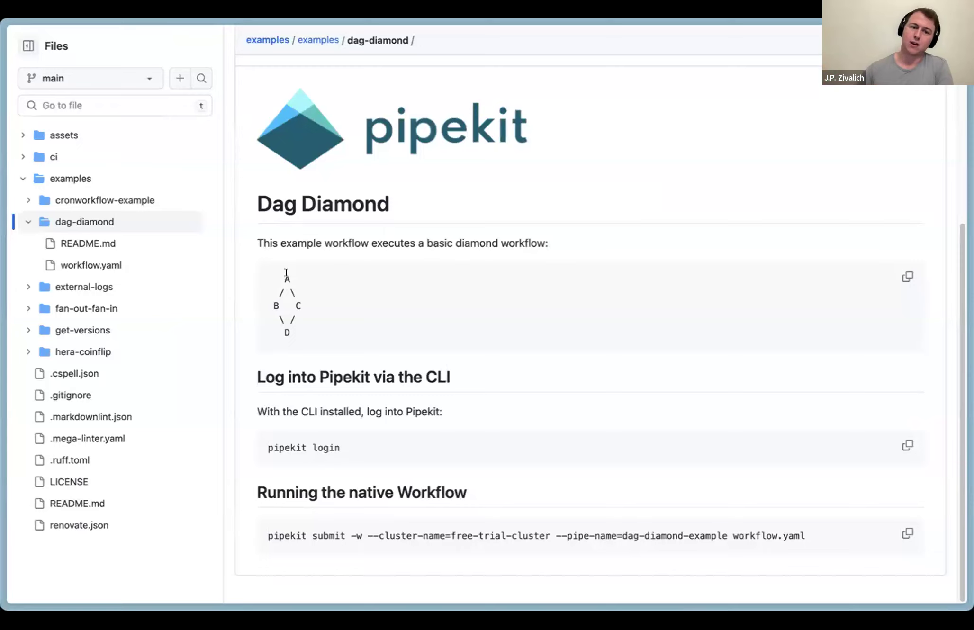
- Highlight the nodes of the diamond diagram in the README, and open the example's workflow.yaml file
double_click(286, 275)
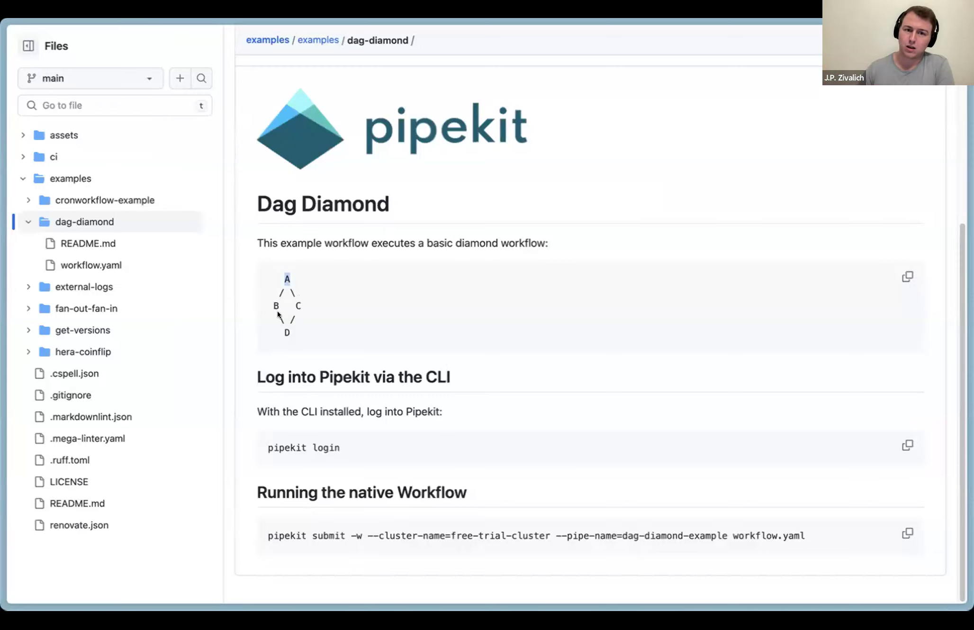
drag(274, 306, 279, 330)
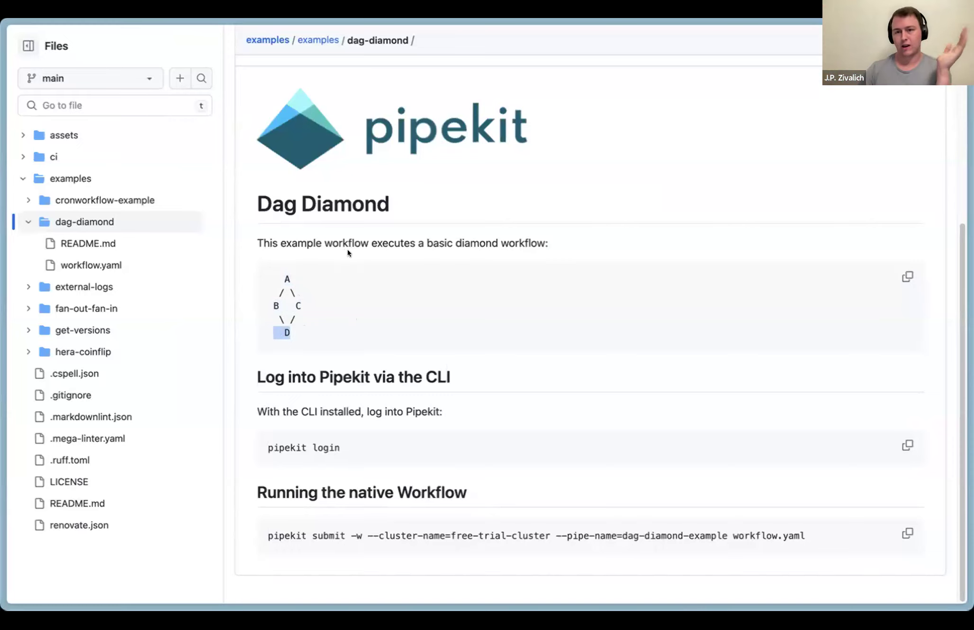
scroll(348, 253, up, 5)
click(314, 184)
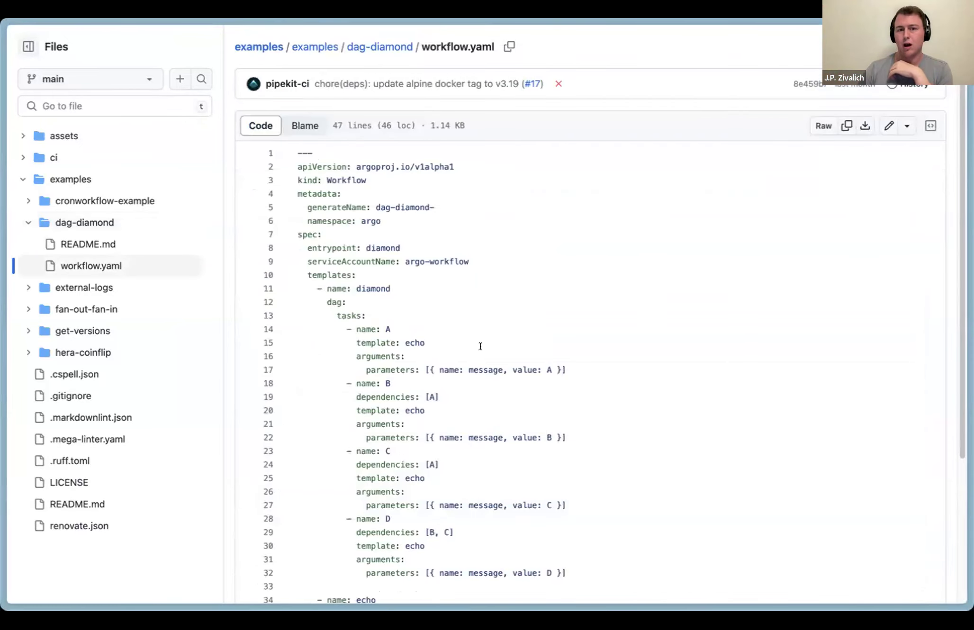
- Examine workflow.yaml from its metadata and spec through the diamond DAG tasks to the echo container template
scroll(481, 346, down, 3)
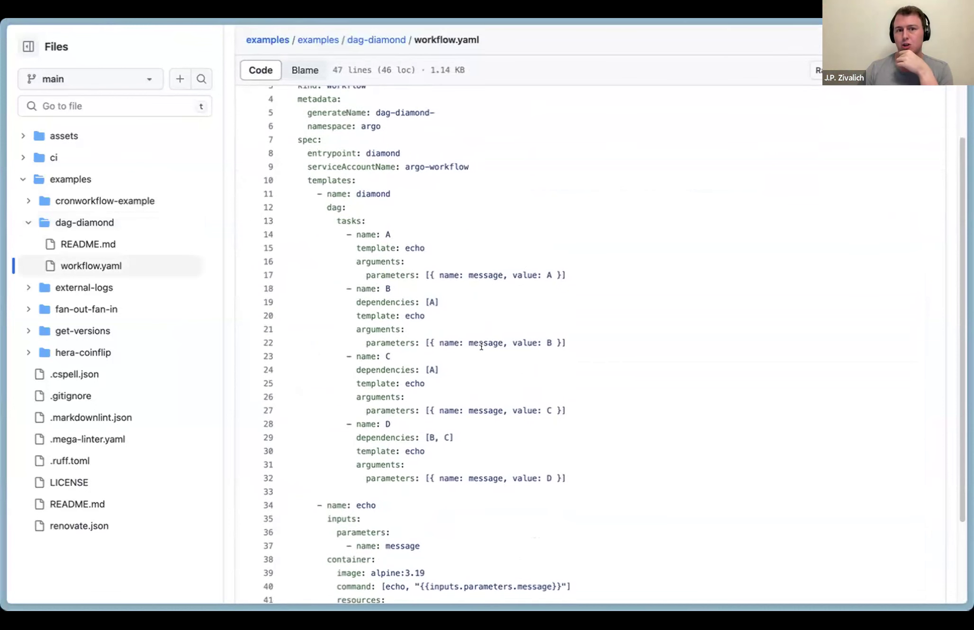
scroll(481, 346, up, 3)
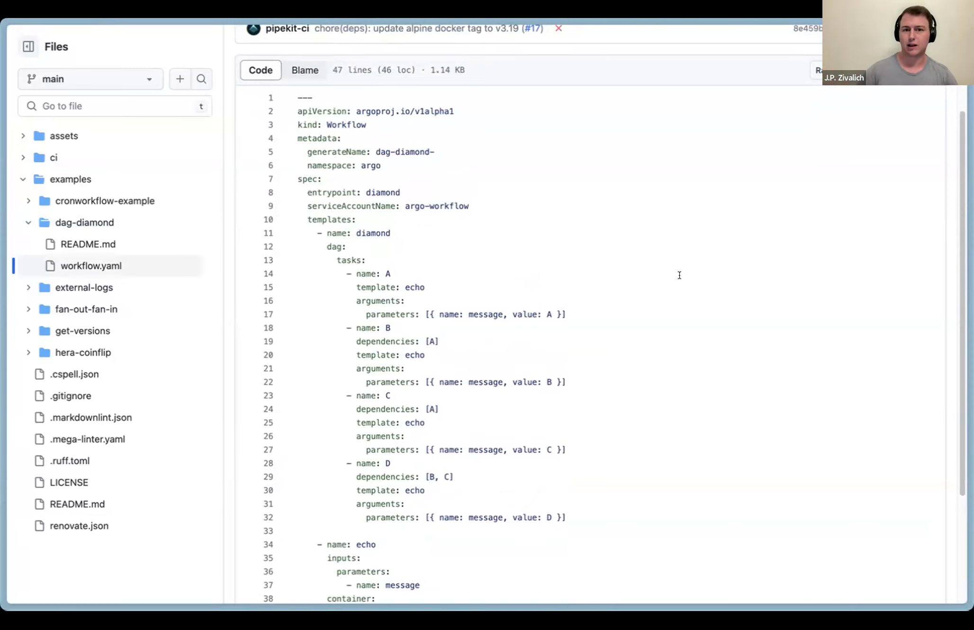
scroll(657, 290, down, 5)
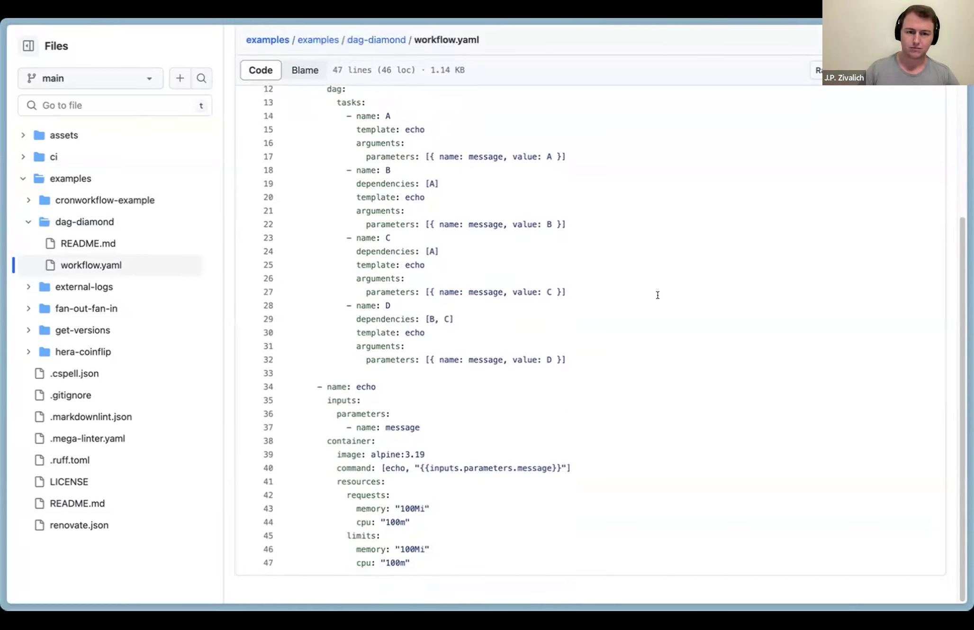
scroll(663, 295, up, 5)
scroll(663, 296, down, 3)
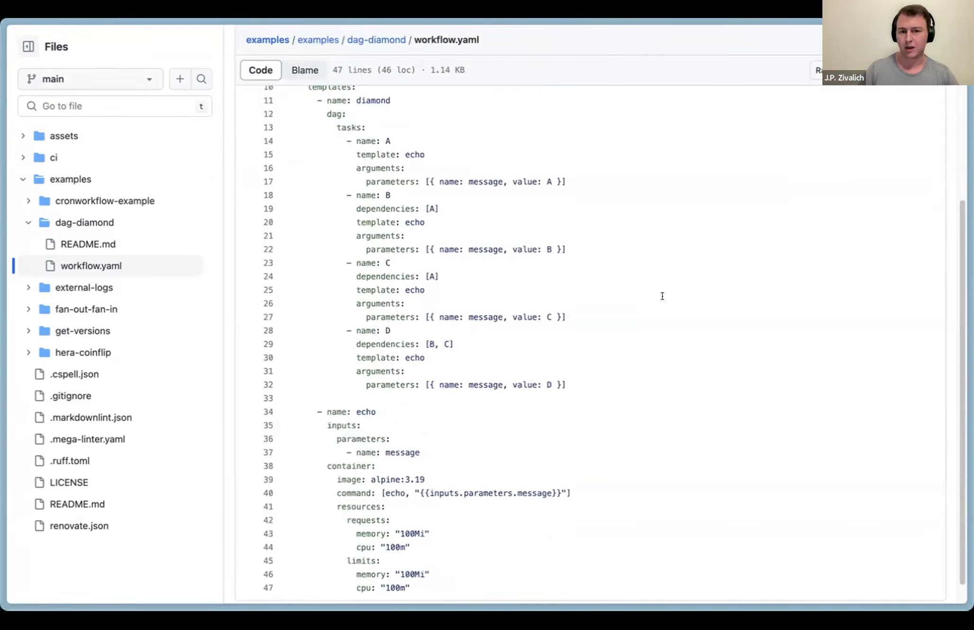
scroll(658, 296, up, 2)
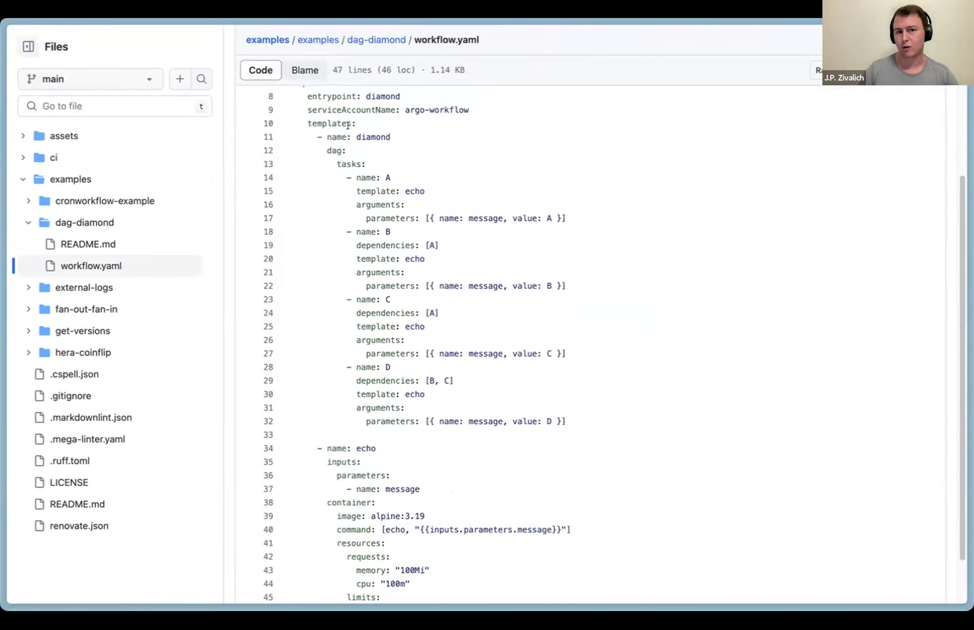
scroll(348, 126, up, 2)
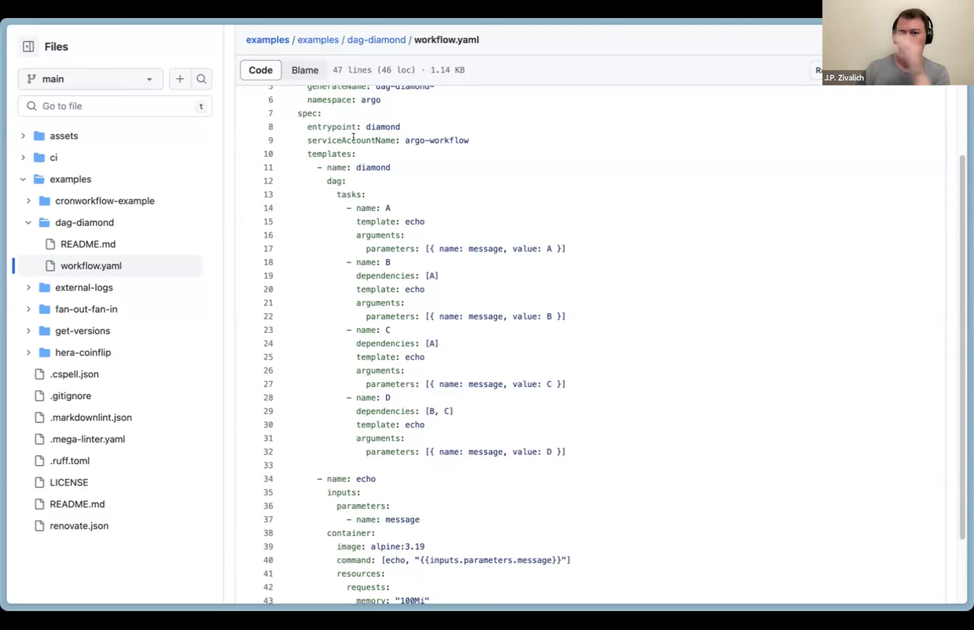
scroll(354, 141, down, 2)
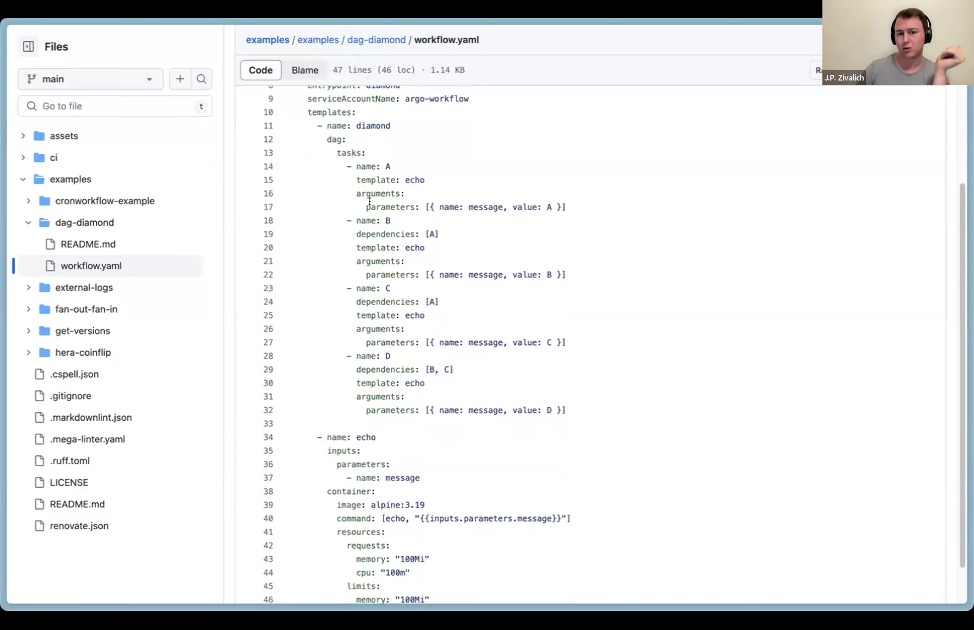
scroll(369, 201, down, 2)
scroll(370, 180, up, 2)
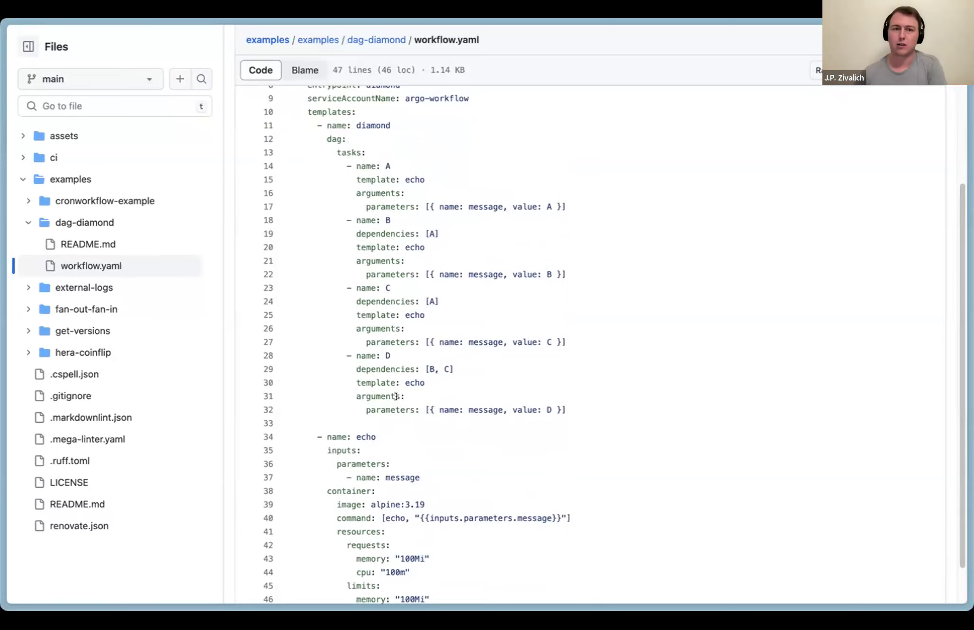
- Highlight task A's name and template in workflow.yaml, and mark the dependencies on A in tasks B and C
drag(354, 162, 462, 176)
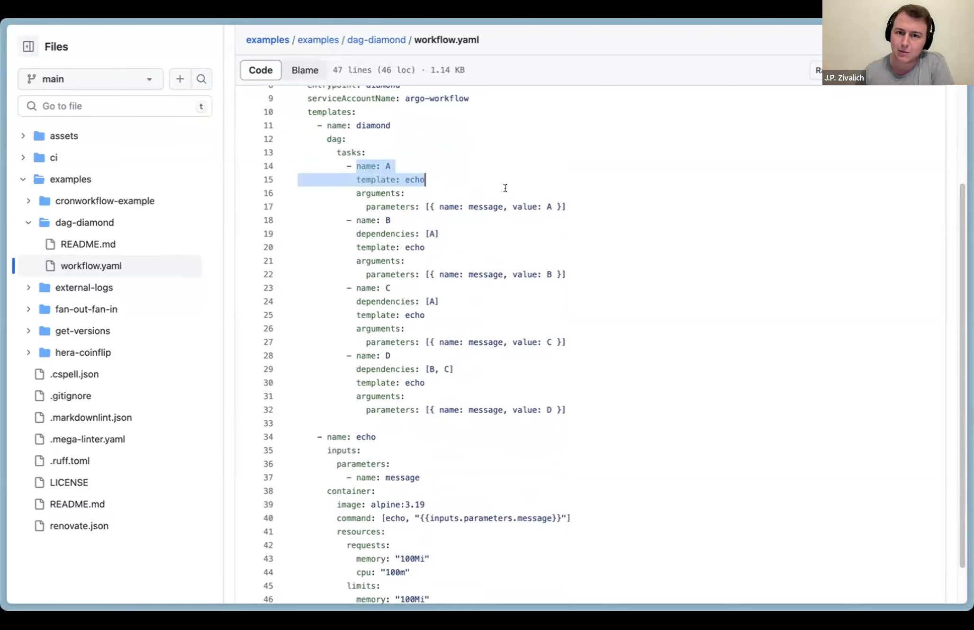
click(503, 188)
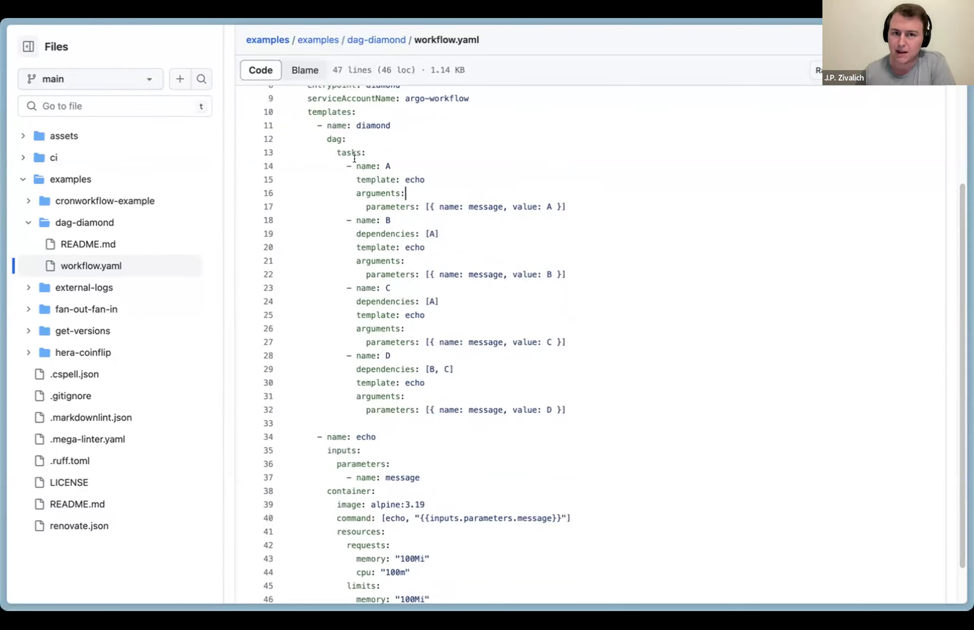
click(435, 232)
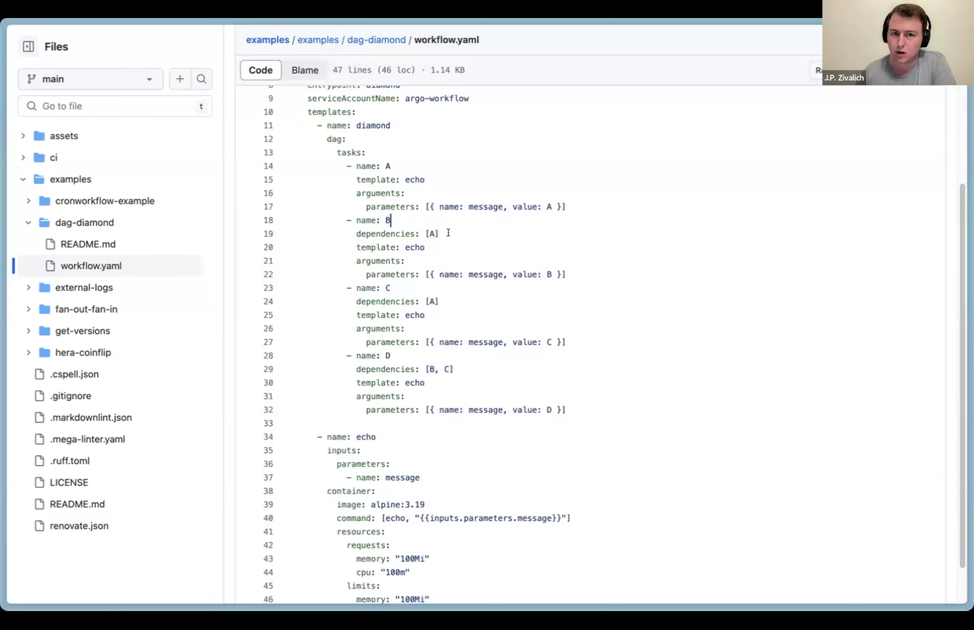
click(448, 303)
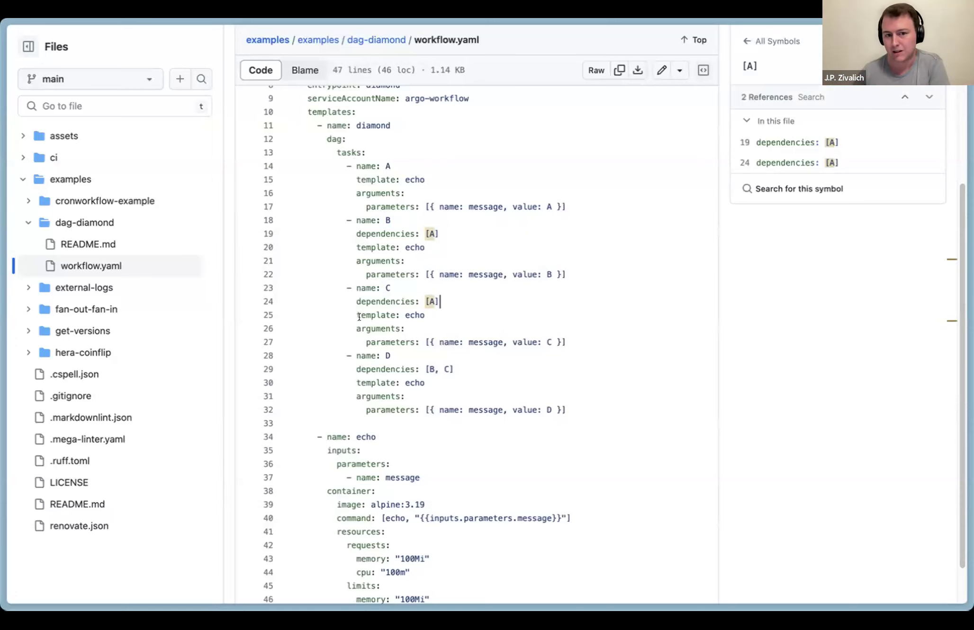
- Point out task D and its dependencies in workflow.yaml, close the symbol references, and review the file down to the echo template
click(374, 352)
click(475, 371)
click(523, 392)
click(943, 41)
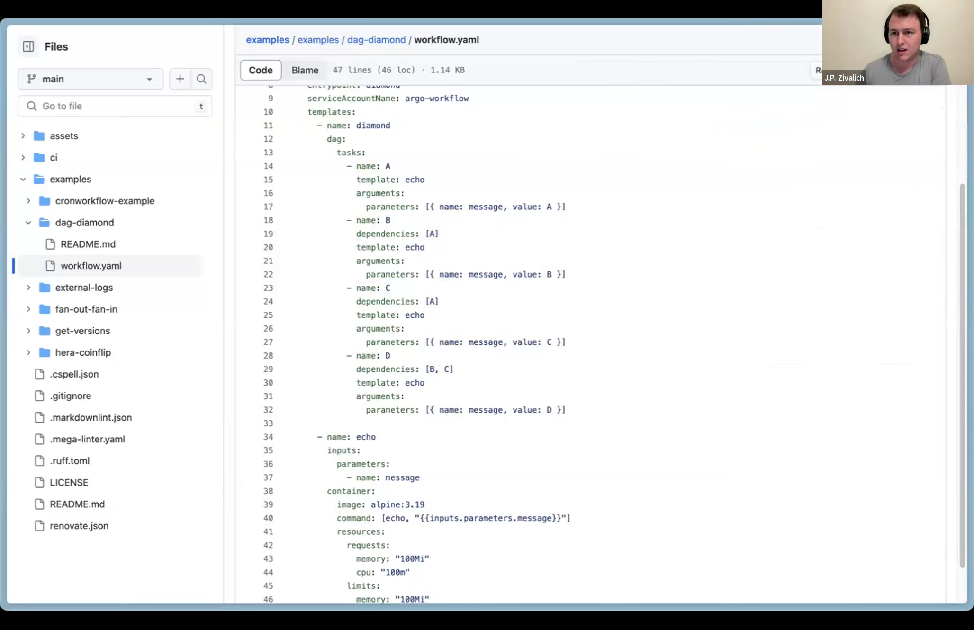
scroll(456, 369, down, 2)
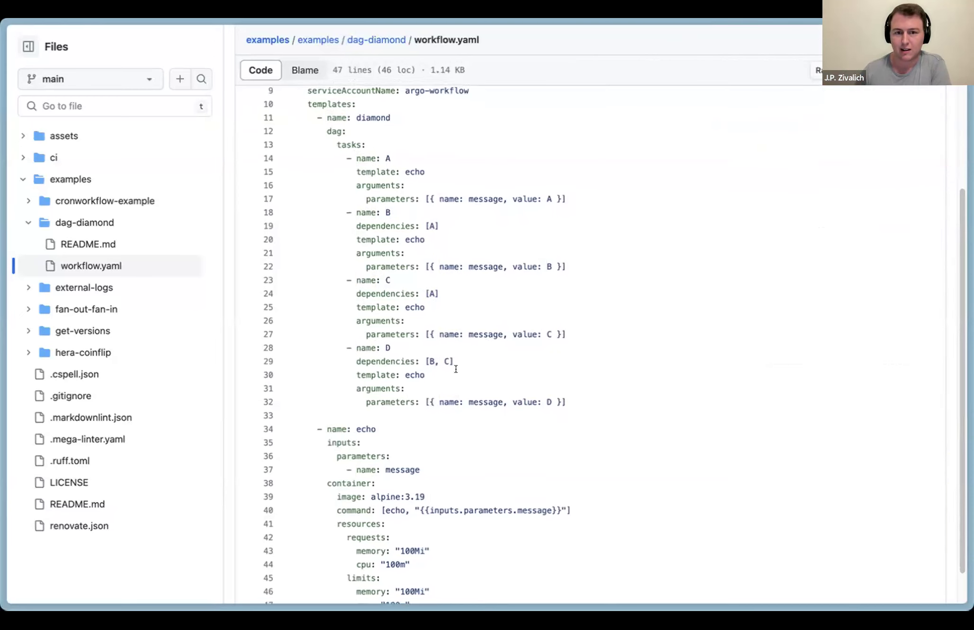
scroll(456, 369, up, 1)
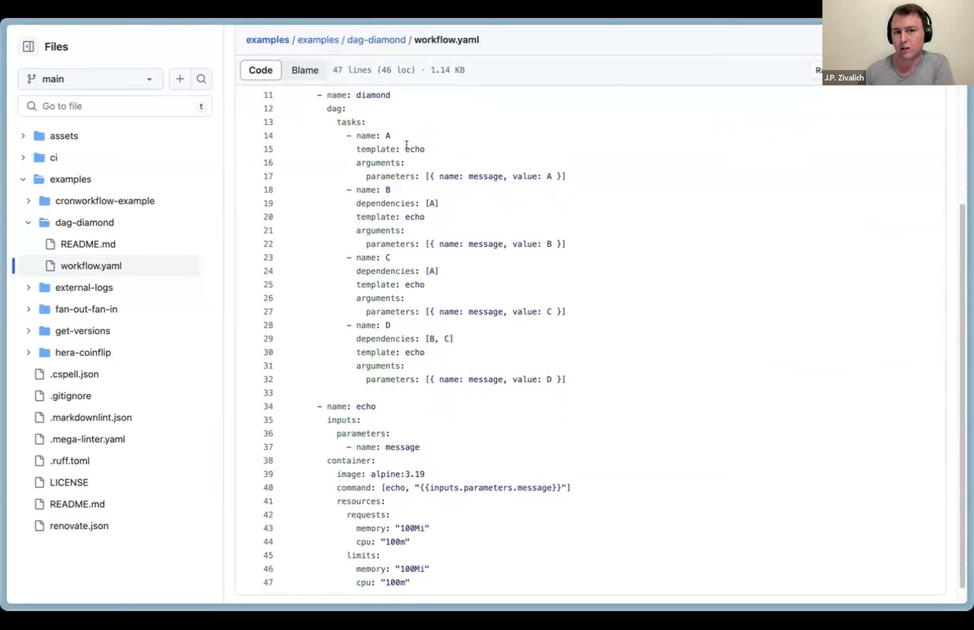
scroll(340, 455, down, 2)
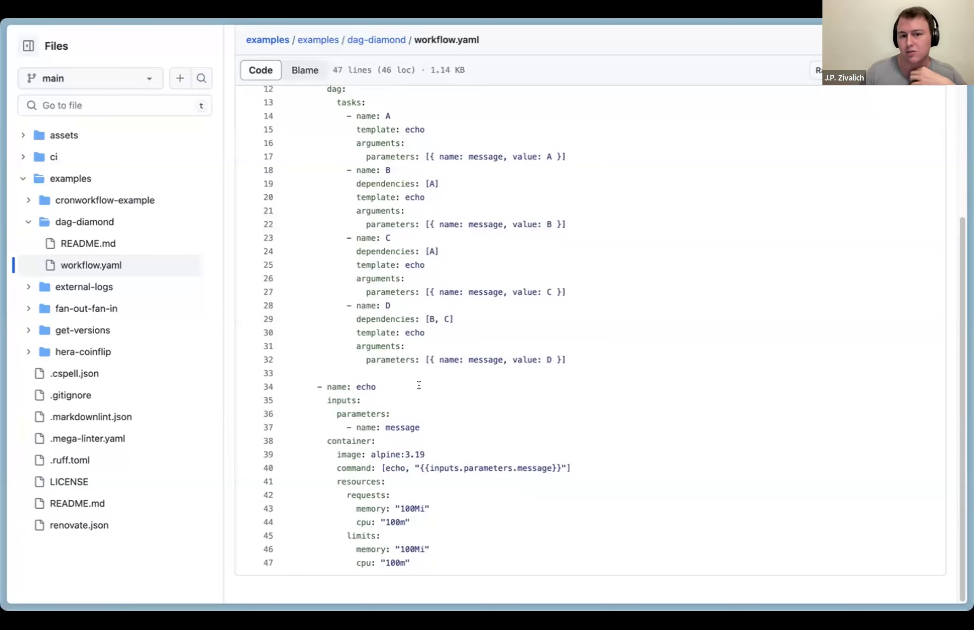
scroll(428, 372, up, 1)
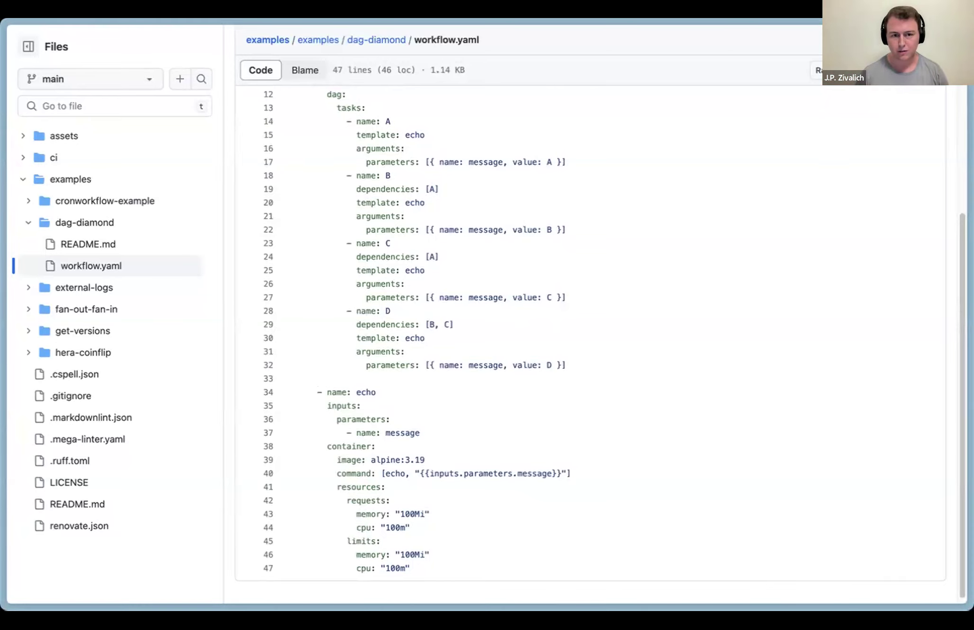
- Return to the dag-diamond folder's README and copy the pipekit submit command for running the native workflow
mouse_move(2, 308)
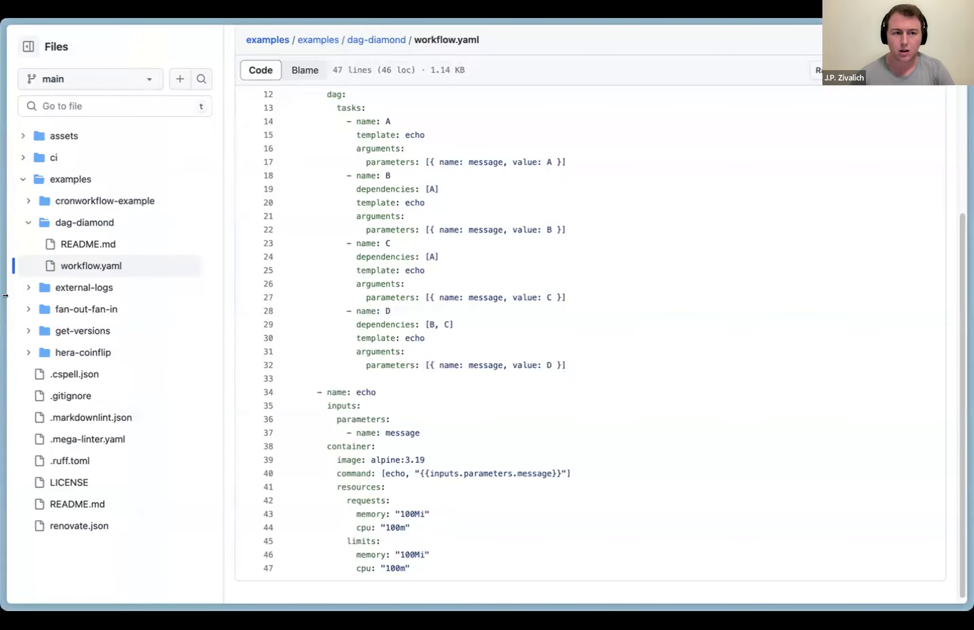
click(602, 229)
key(super+Left)
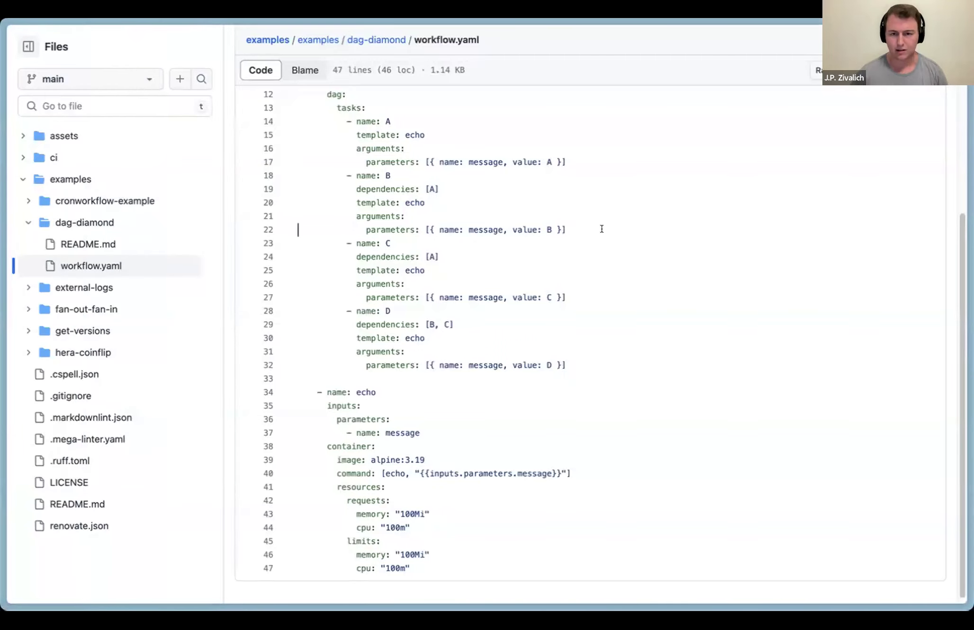
click(92, 34)
scroll(570, 496, down, 5)
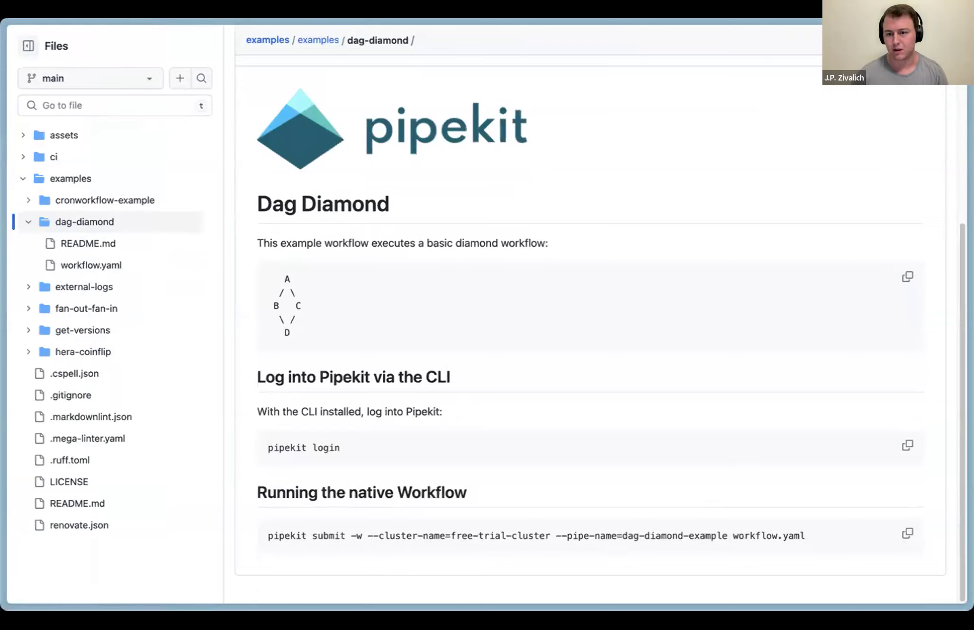
click(906, 533)
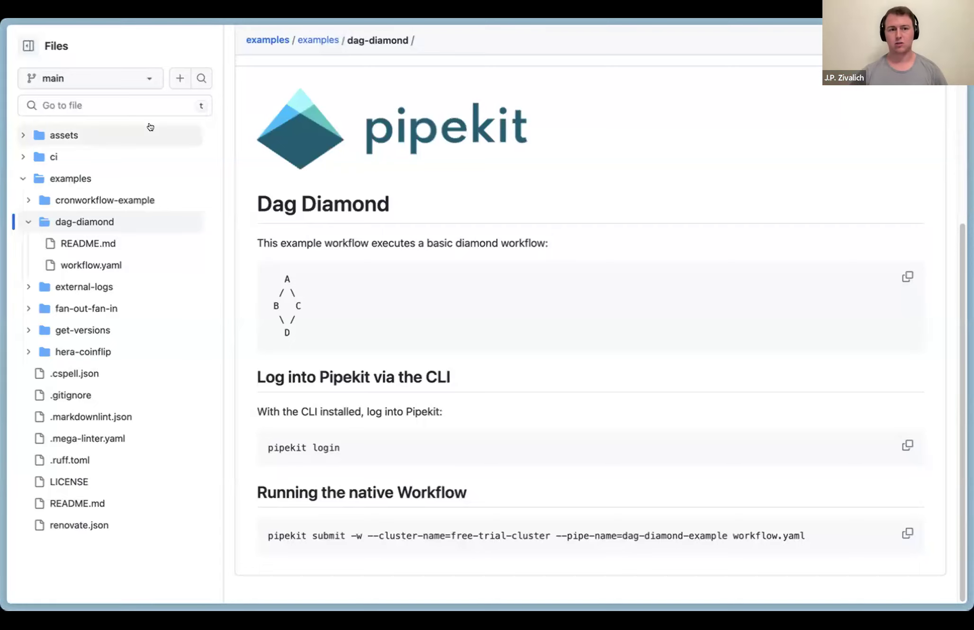
- Switch to the Argo Workflows UI, open the dag-diamond workflow's graph from the argo namespace, and view its logs
mouse_move(40, 206)
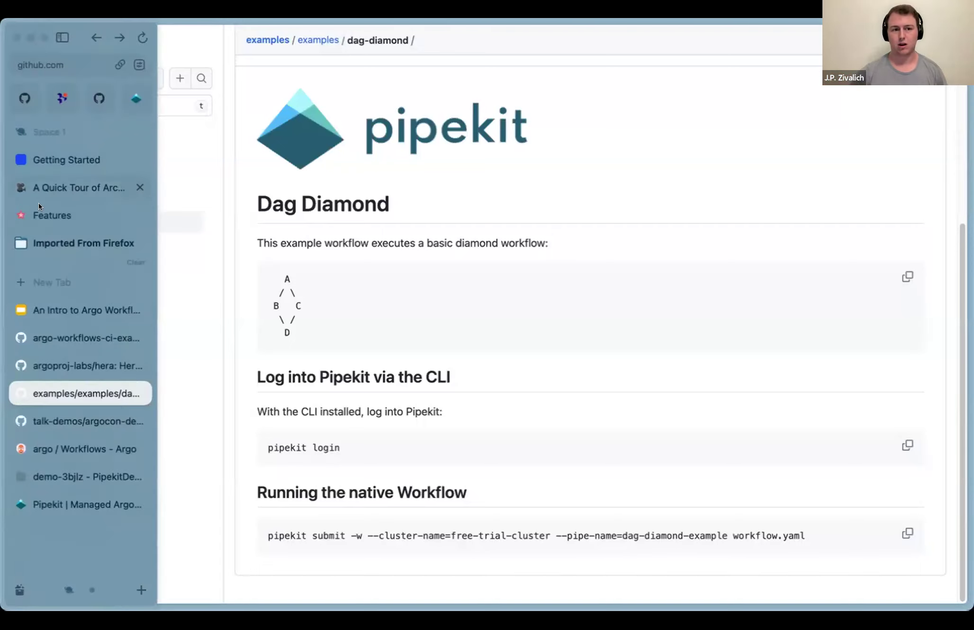
click(62, 451)
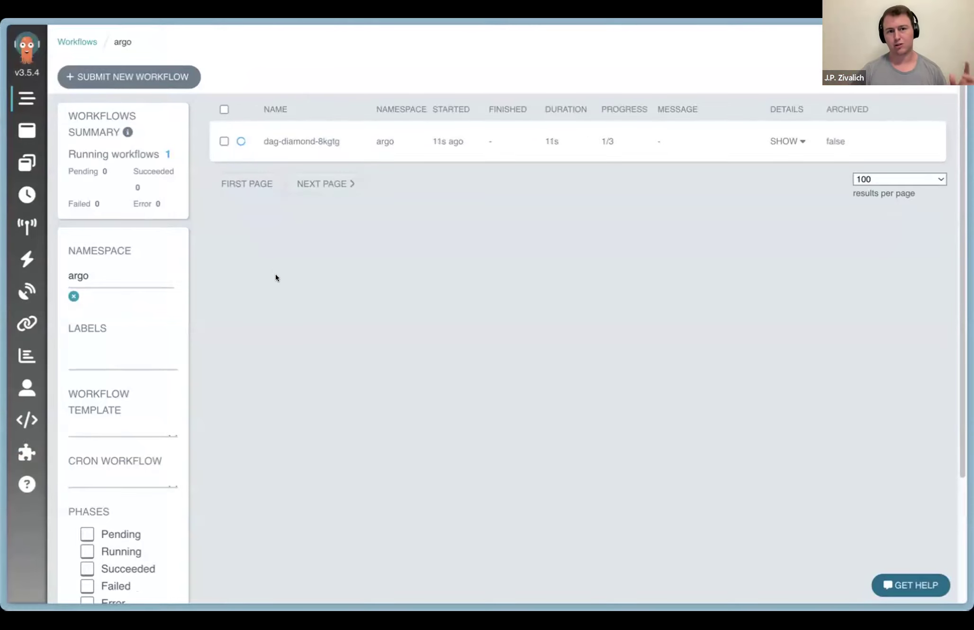
click(320, 145)
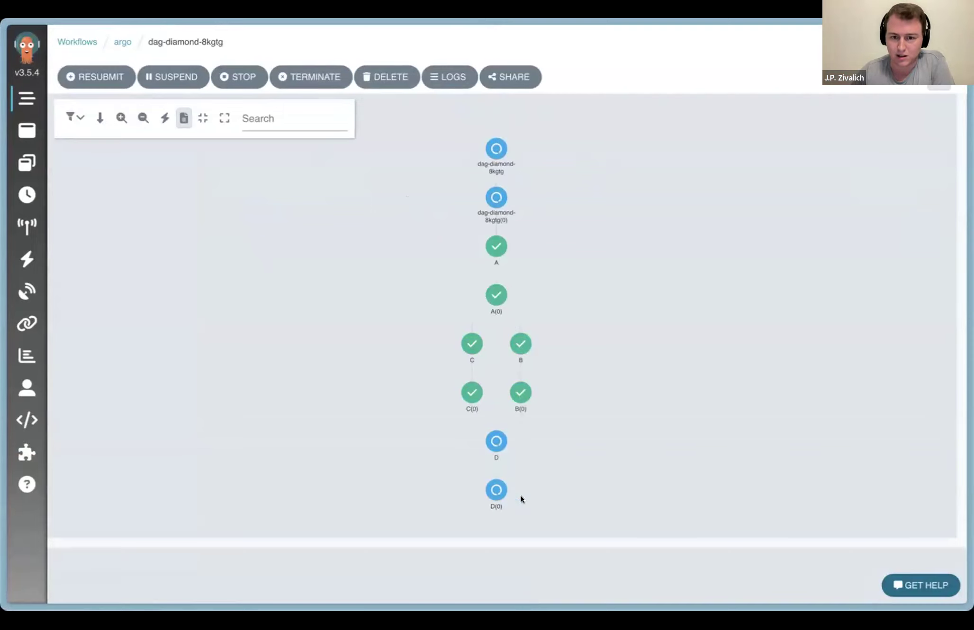
click(462, 77)
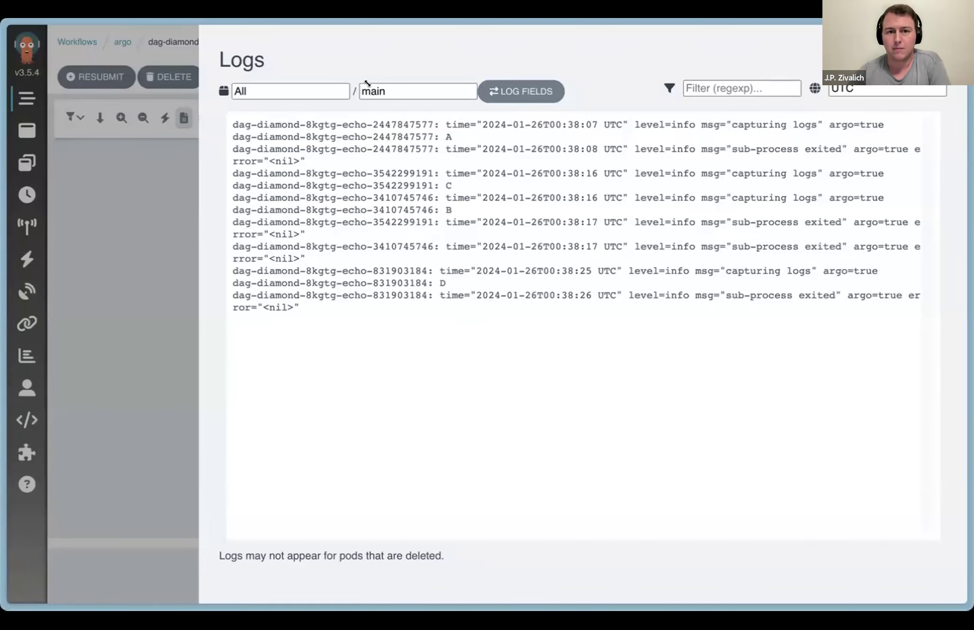
click(68, 256)
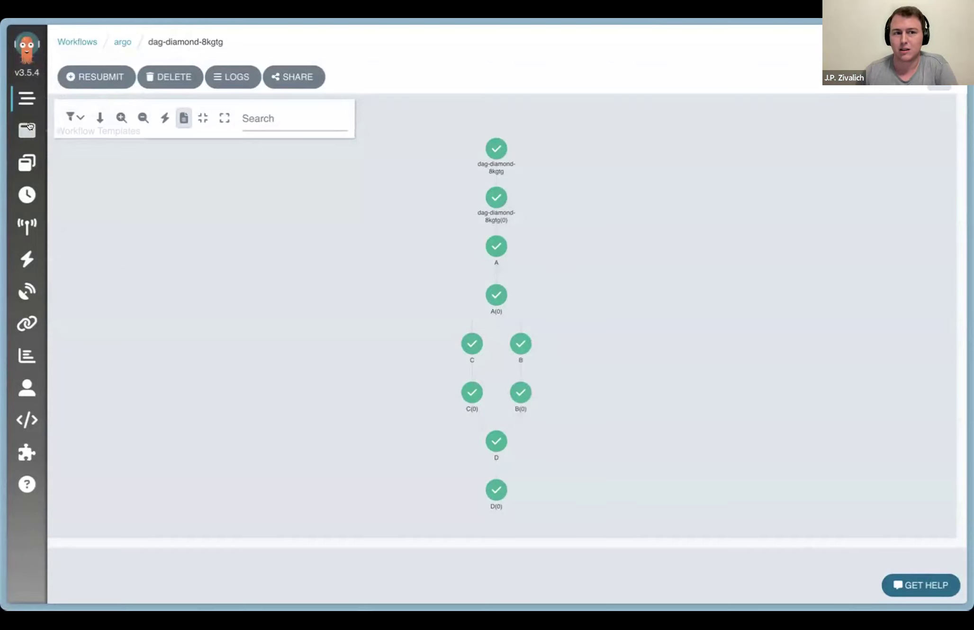
- Check the Runs list in Pipekit and return to the dag-diamond workflow in the Argo Workflows UI
mouse_move(4, 265)
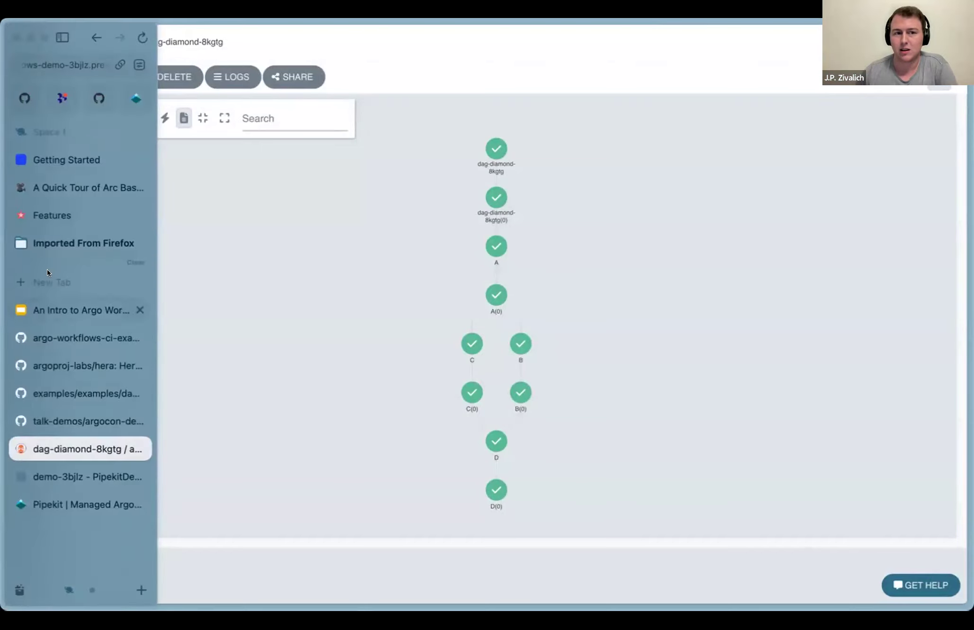
click(67, 503)
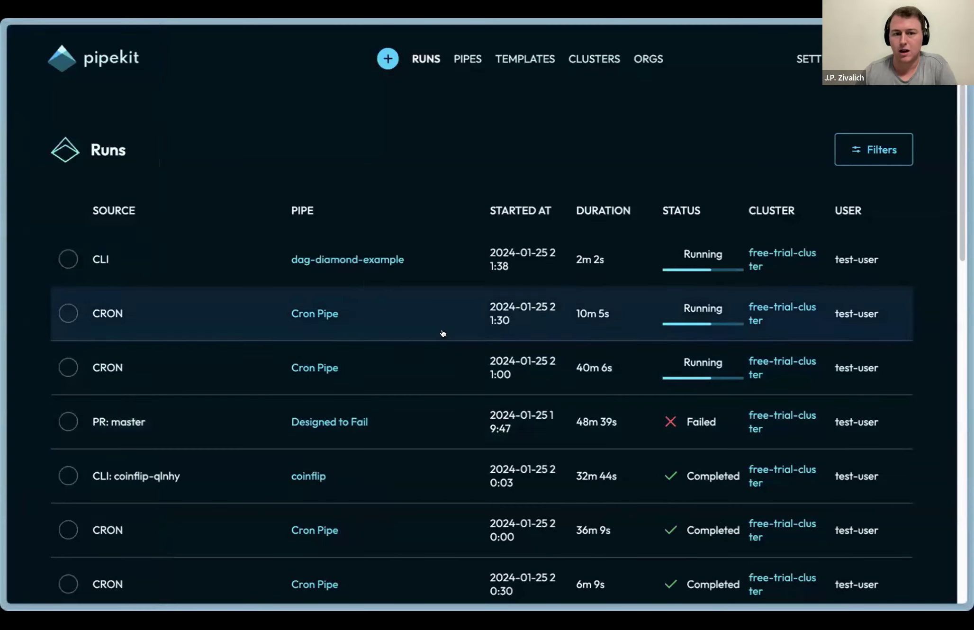
mouse_move(4, 251)
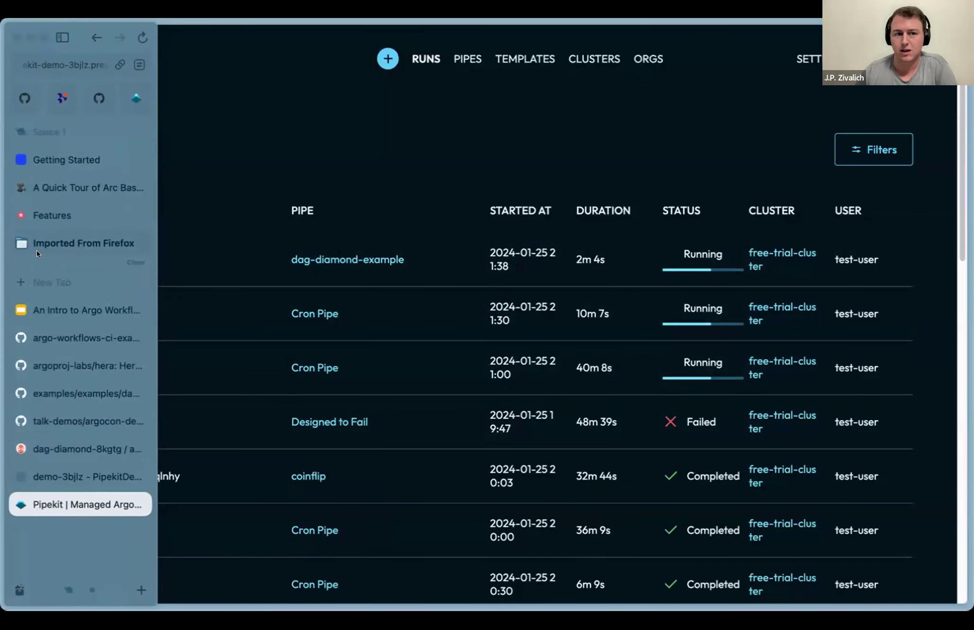
click(66, 449)
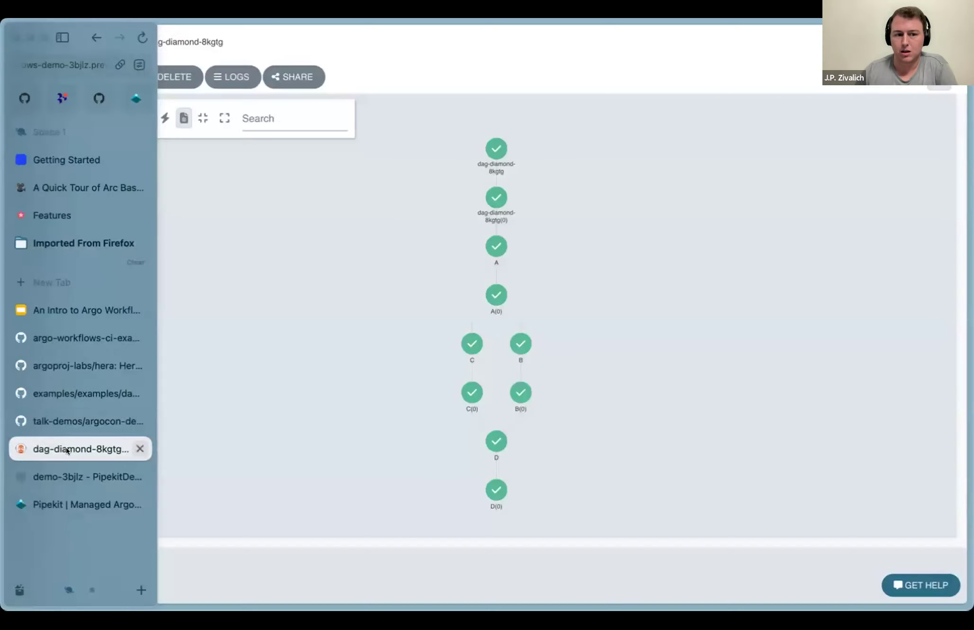
- Go back to the workflow list and filter it by the default namespace
click(27, 99)
click(122, 273)
key(BackSpace)
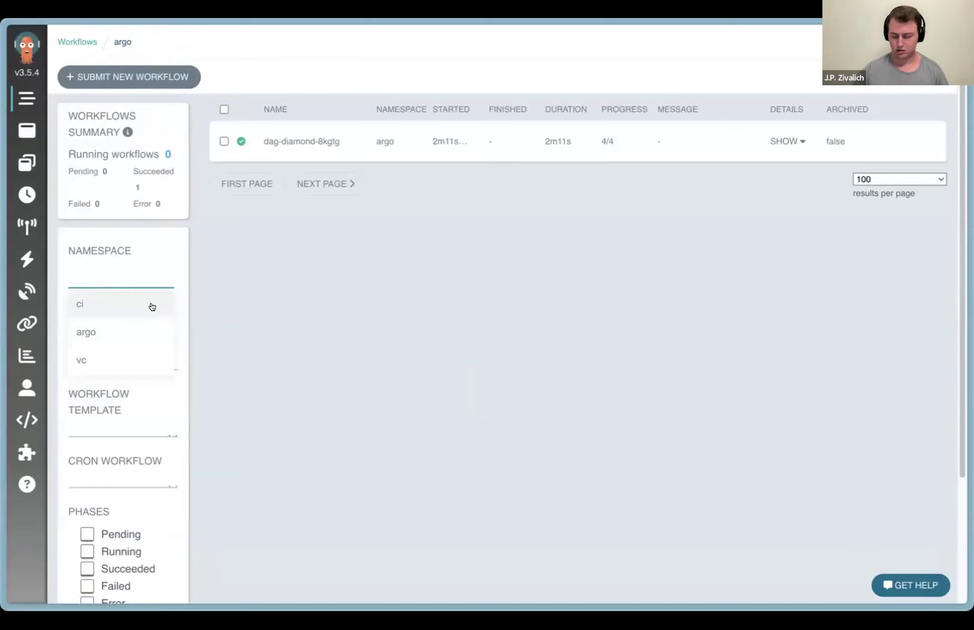
text(default)
key(Return)
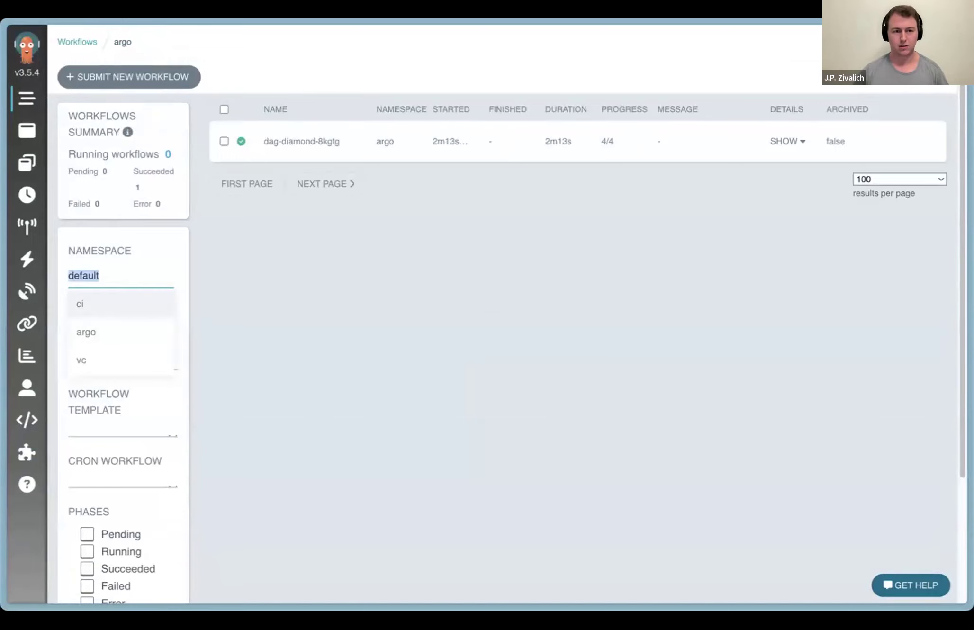
click(489, 322)
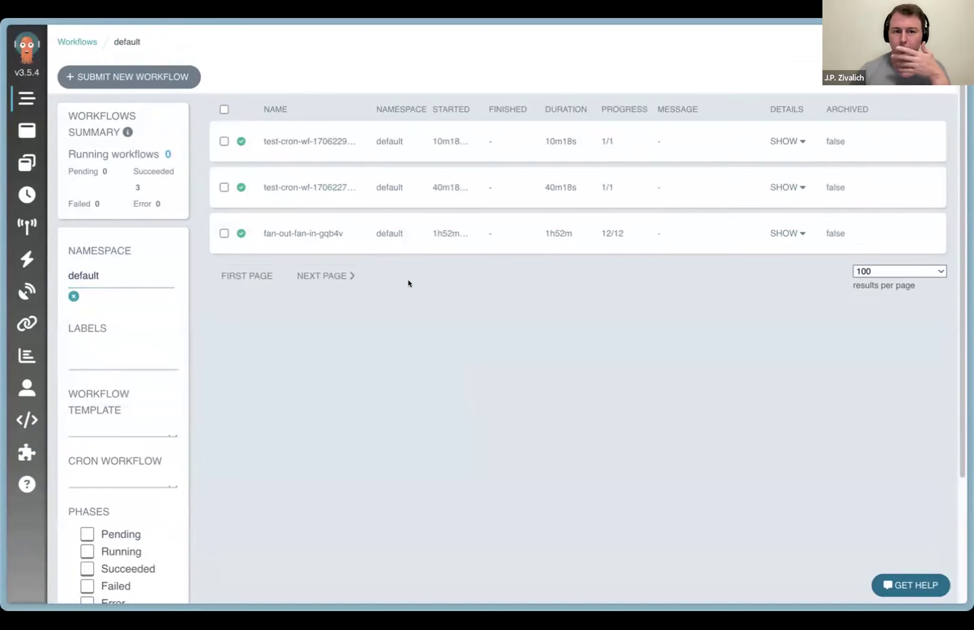
- Open the fan-out-fan-in workflow, expand the hidden mapping nodes to inspect the graph, and return to the workflow list
click(390, 232)
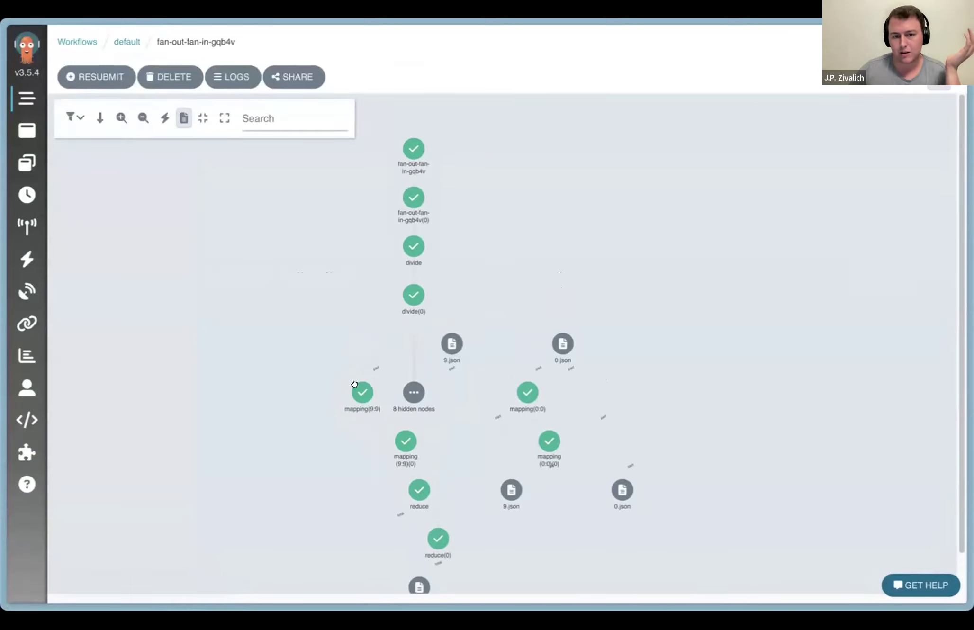
click(405, 391)
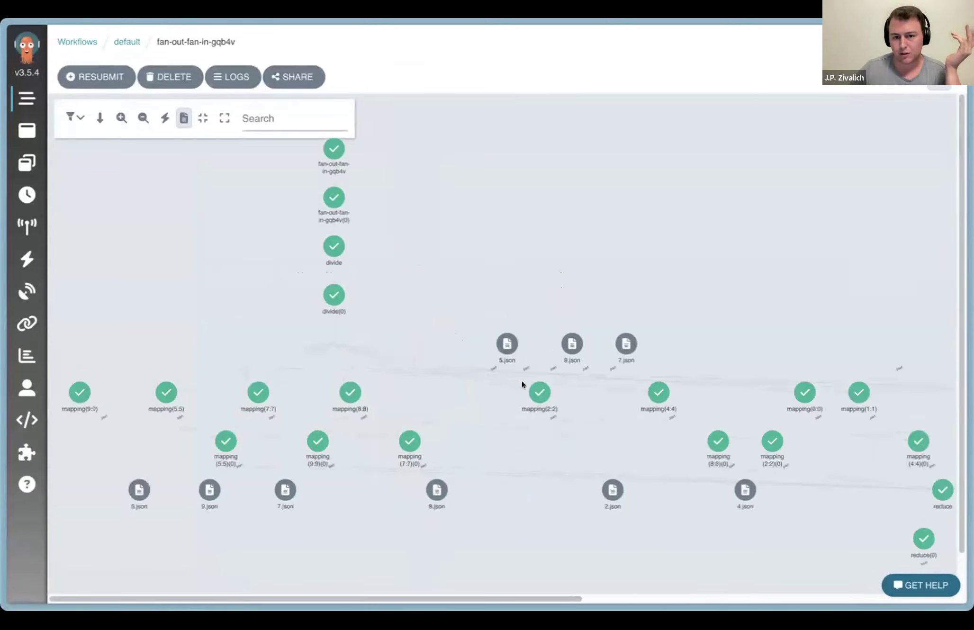
scroll(598, 374, down, 2)
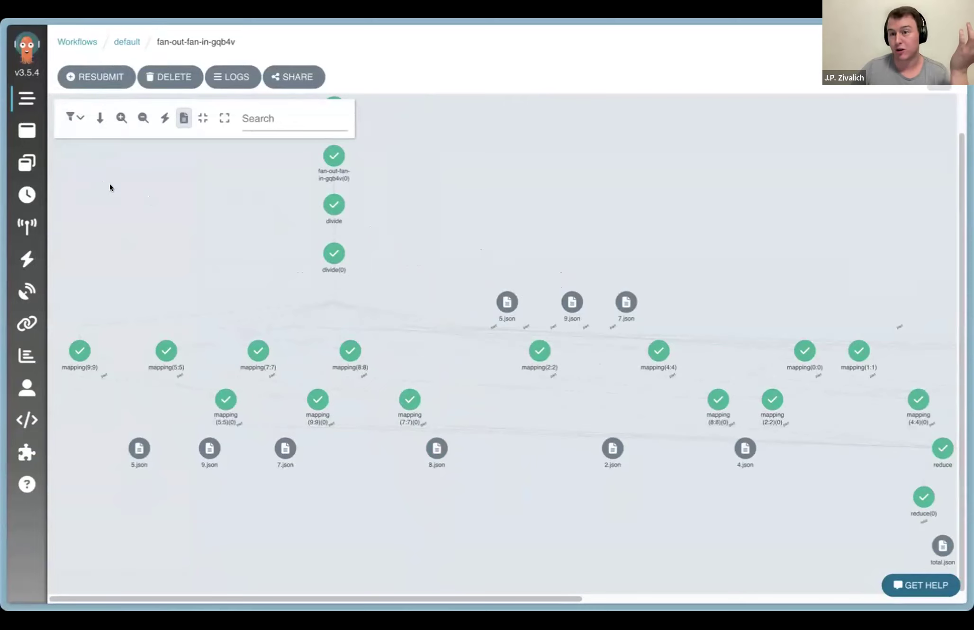
click(27, 105)
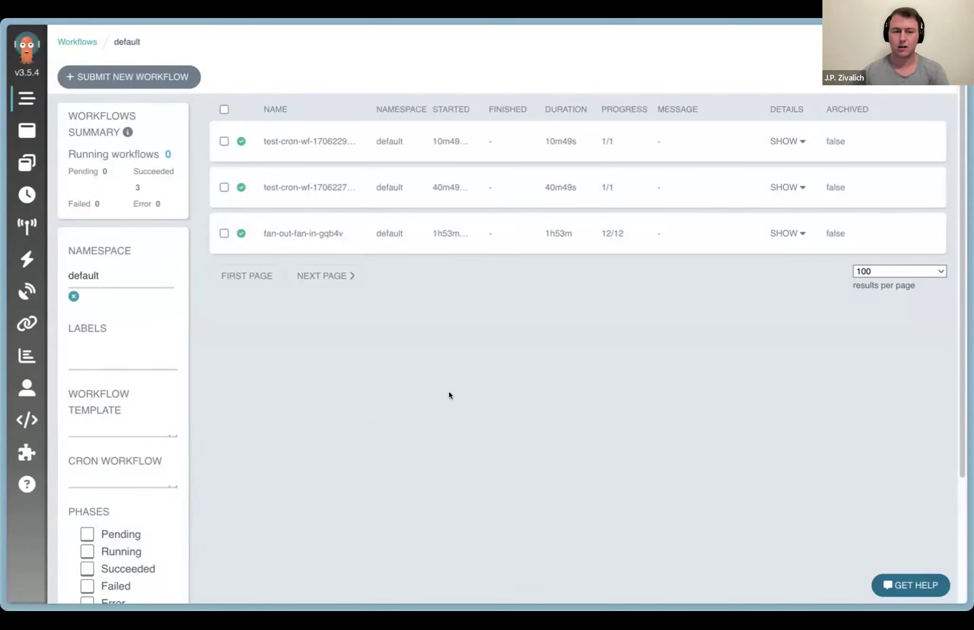
- Filter the workflow list by the argo namespace and open the coinflip workflow
mouse_move(29, 306)
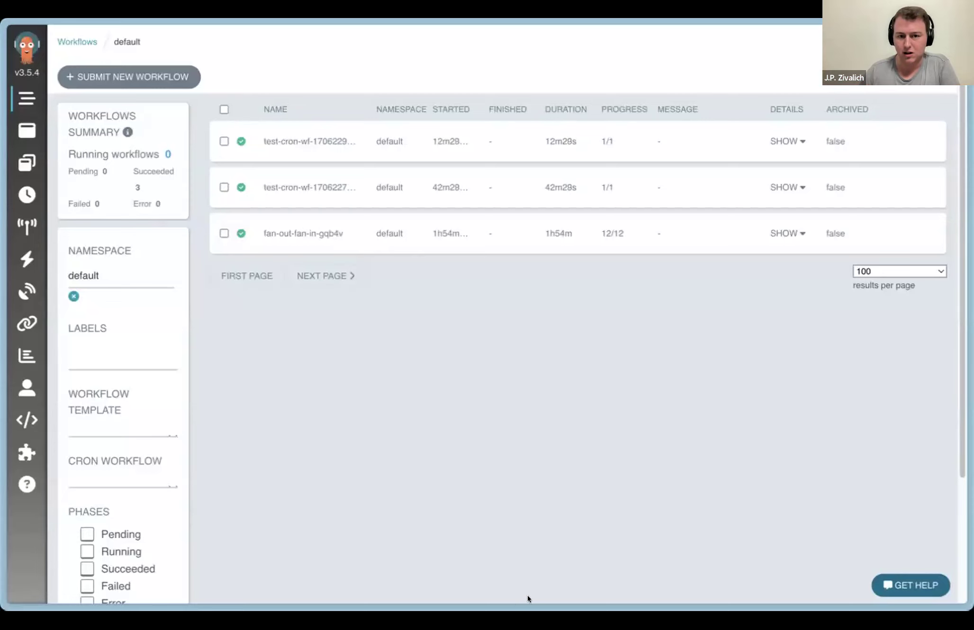
click(125, 273)
text(argo)
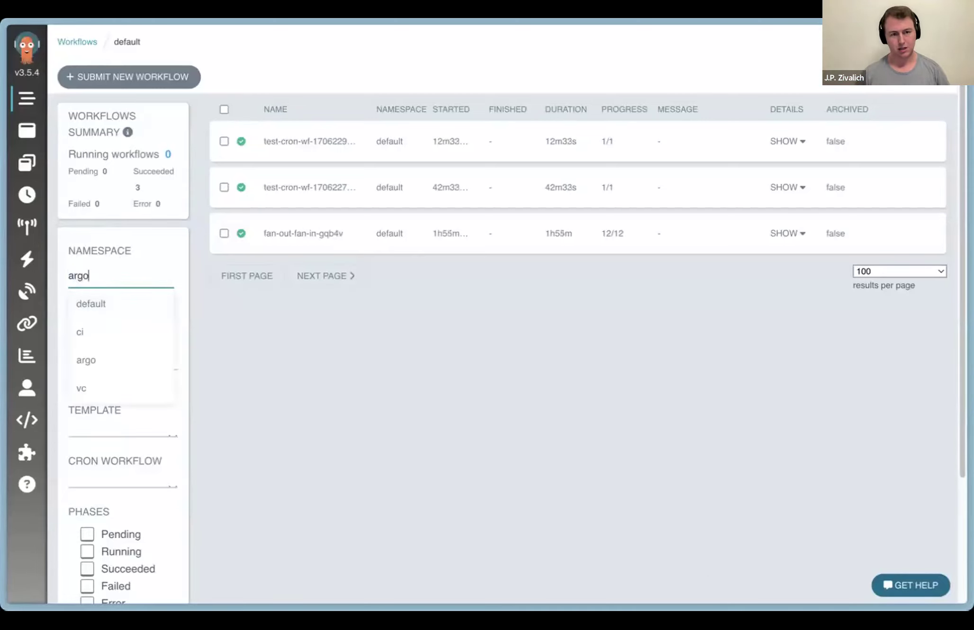
key(Return)
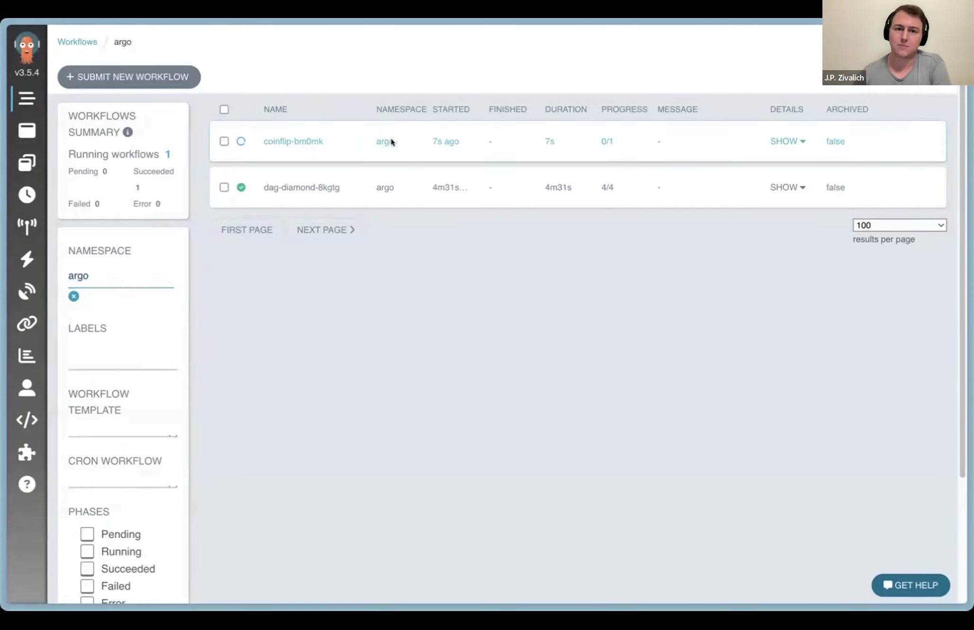
click(391, 139)
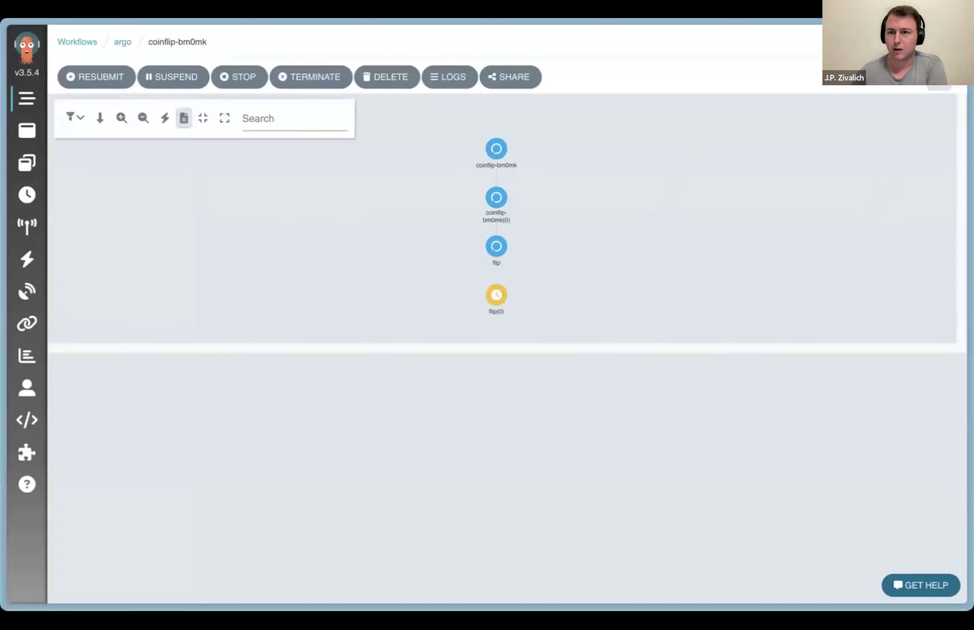
- View the coinflip workflow's summary with its status and labels, return to the graph, and select the flip(0) node
click(848, 83)
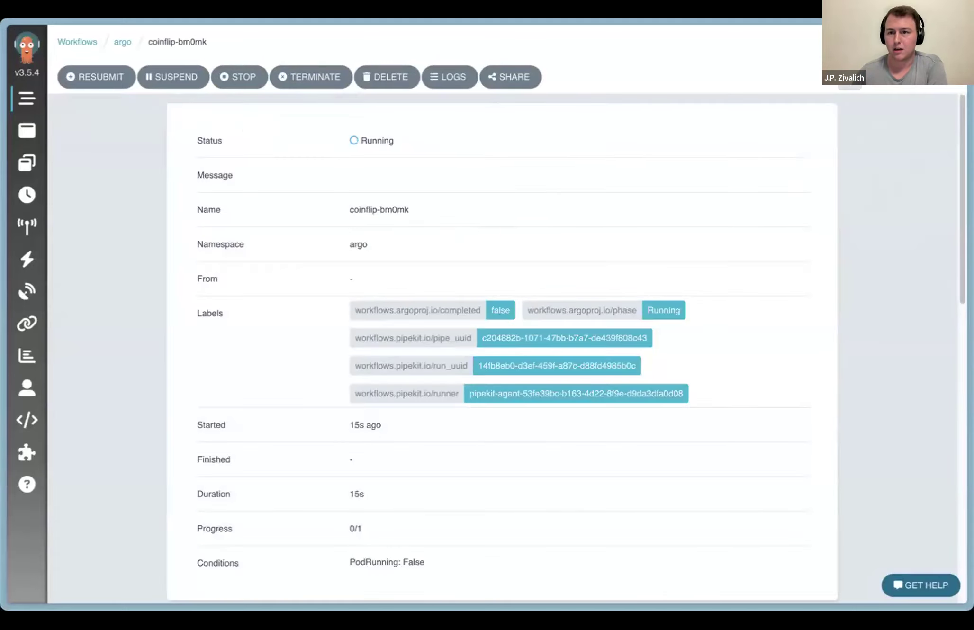
click(848, 82)
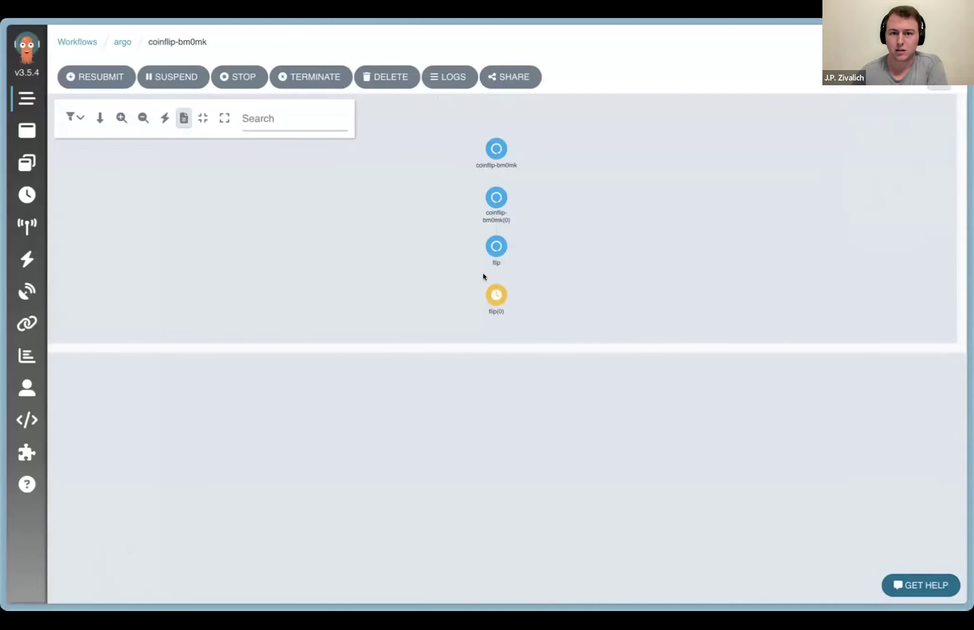
click(495, 294)
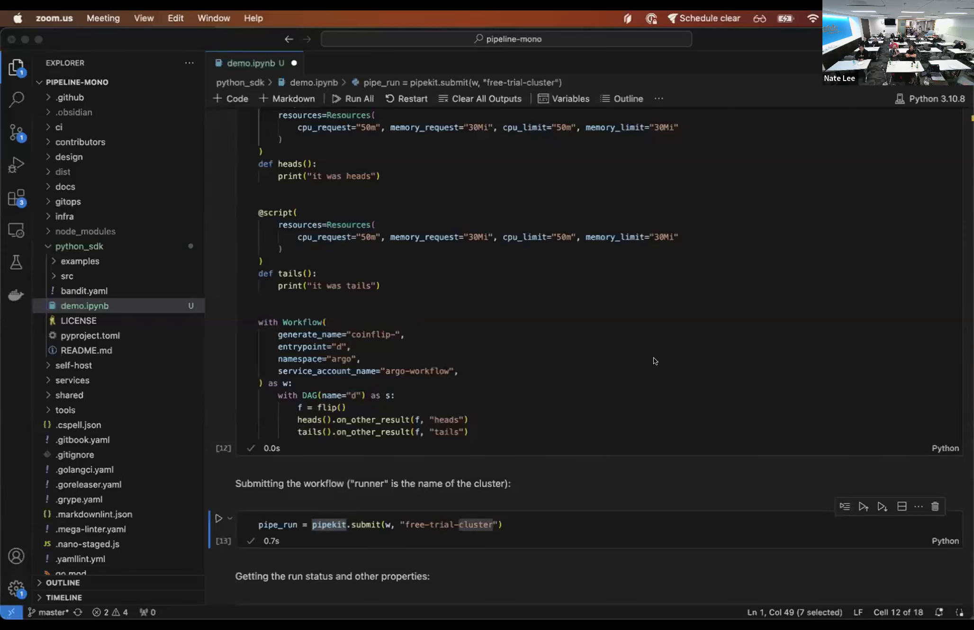
- Review the coinflip script definitions in demo.ipynb, switch to iTerm, and interrupt the waiting pipekit submit command
mouse_move(622, 603)
scroll(700, 412, up, 5)
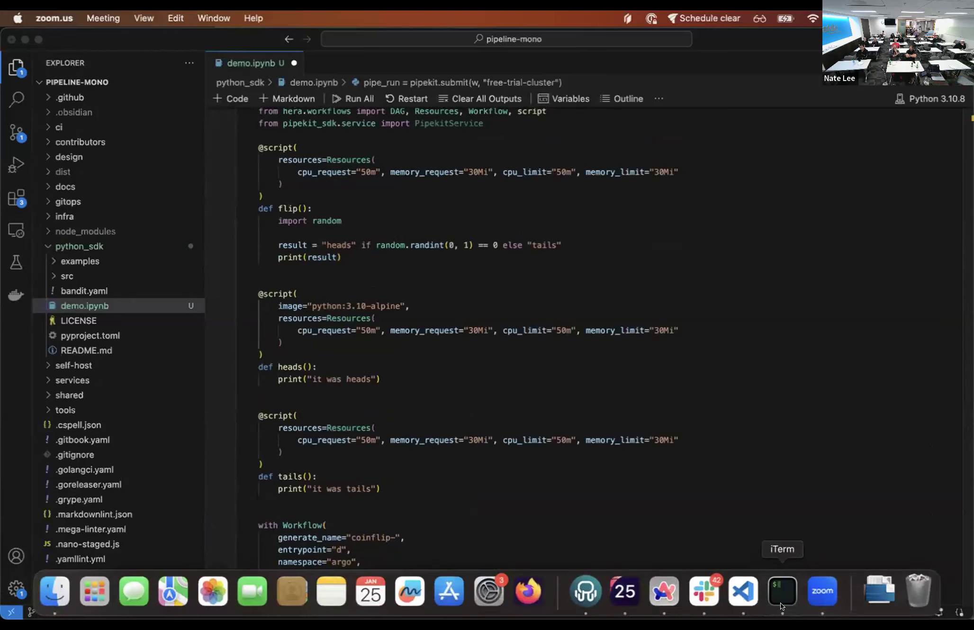
click(775, 601)
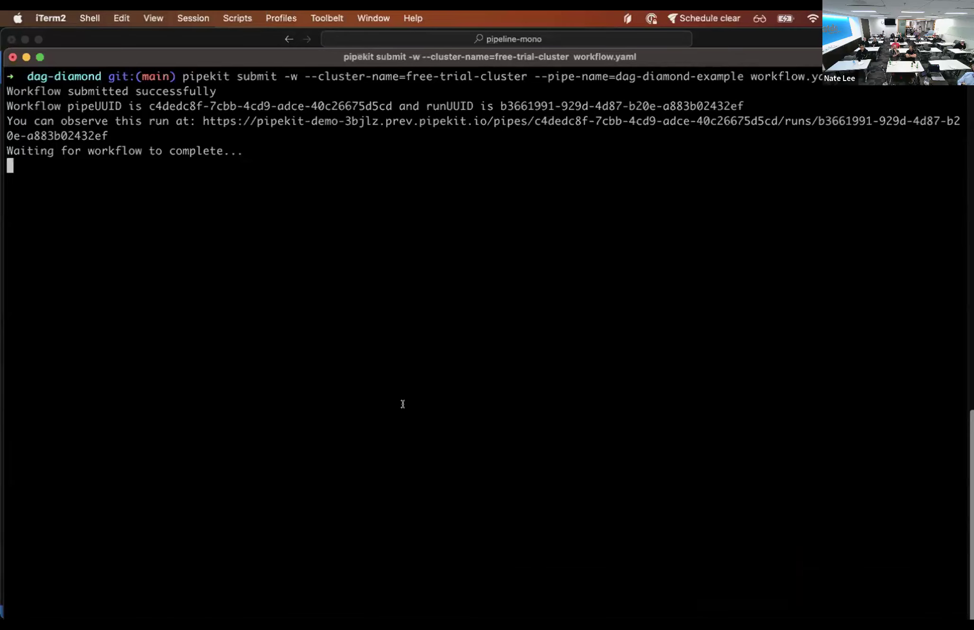
key(ctrl+c)
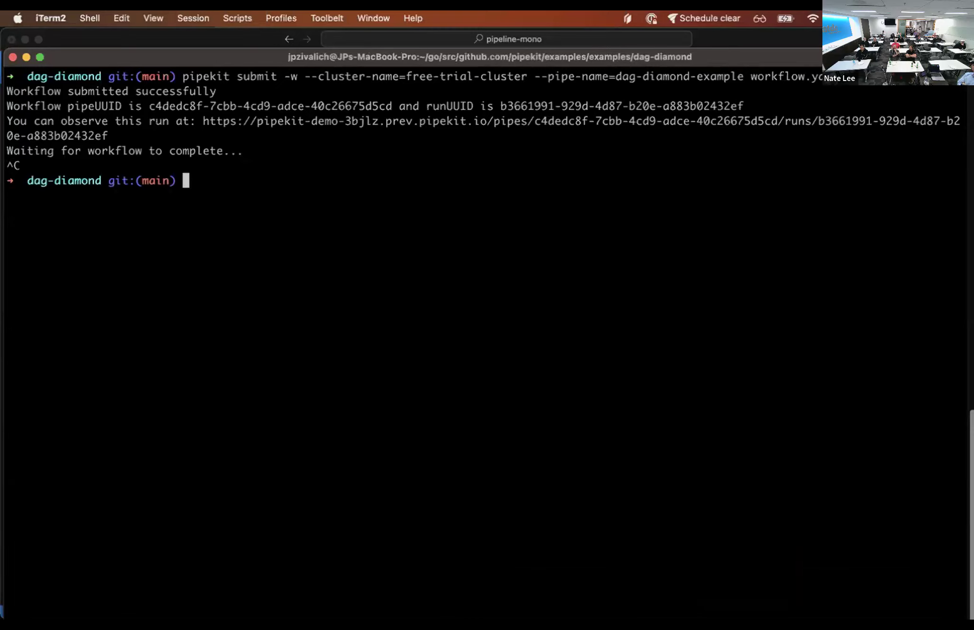
- Recall the dag-diamond-example submit command, switch to Visual Studio Code, and review the coinflip scripts and workflow definition in demo.ipynb
key(Up)
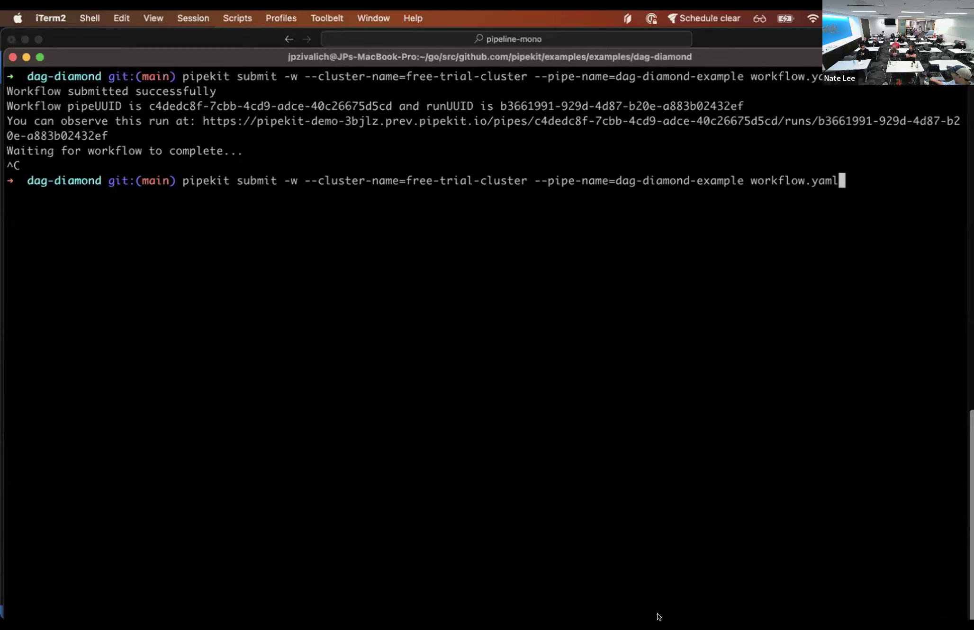
mouse_move(675, 600)
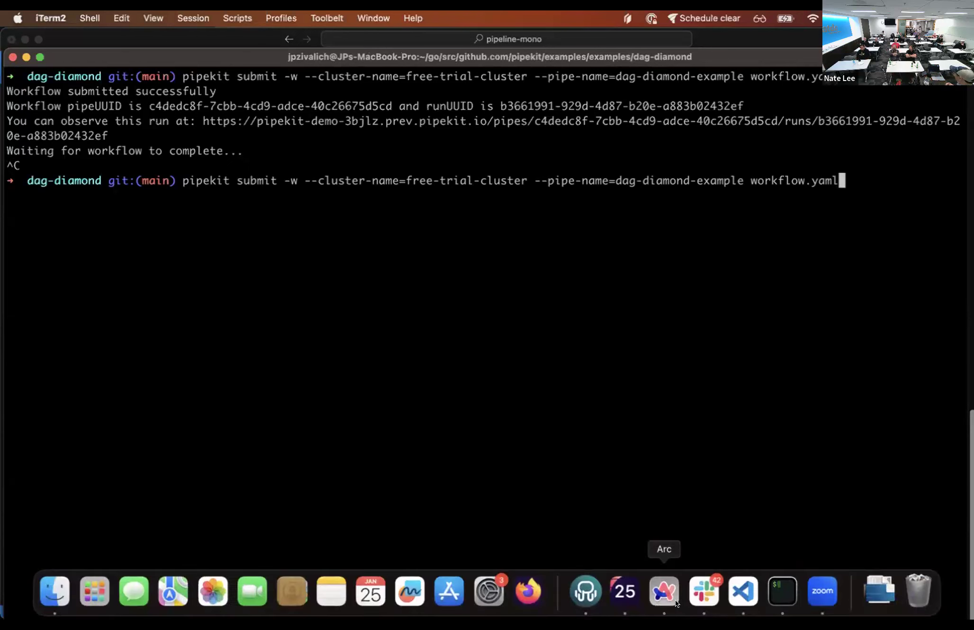
click(743, 604)
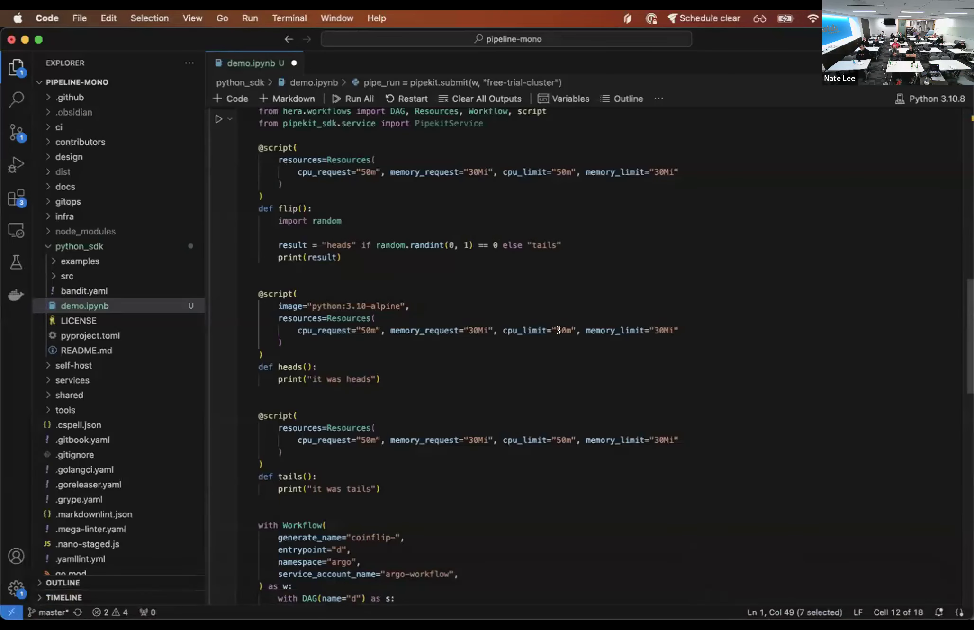
scroll(559, 330, down, 8)
scroll(559, 332, up, 4)
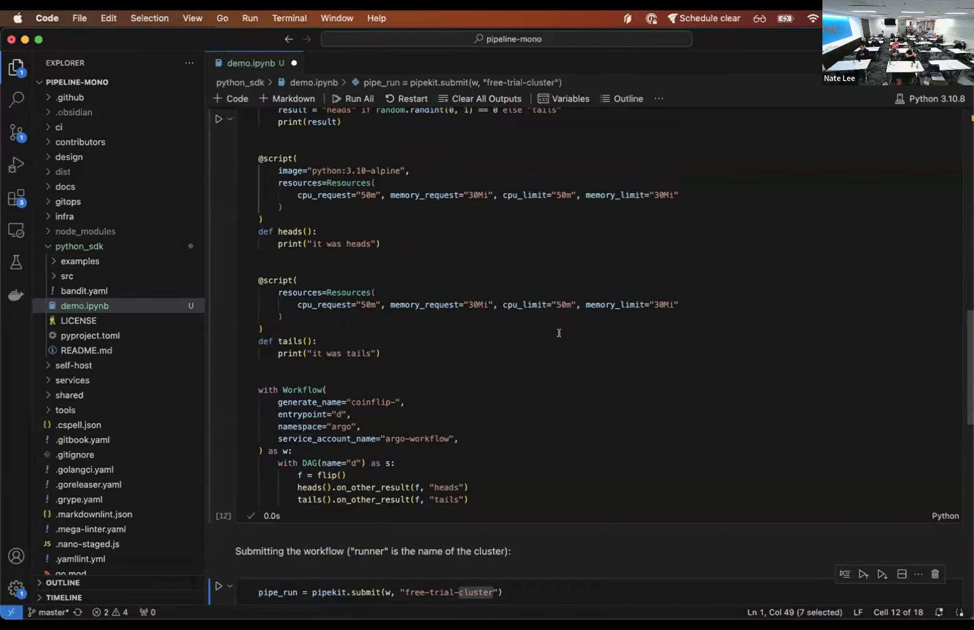
scroll(559, 333, down, 3)
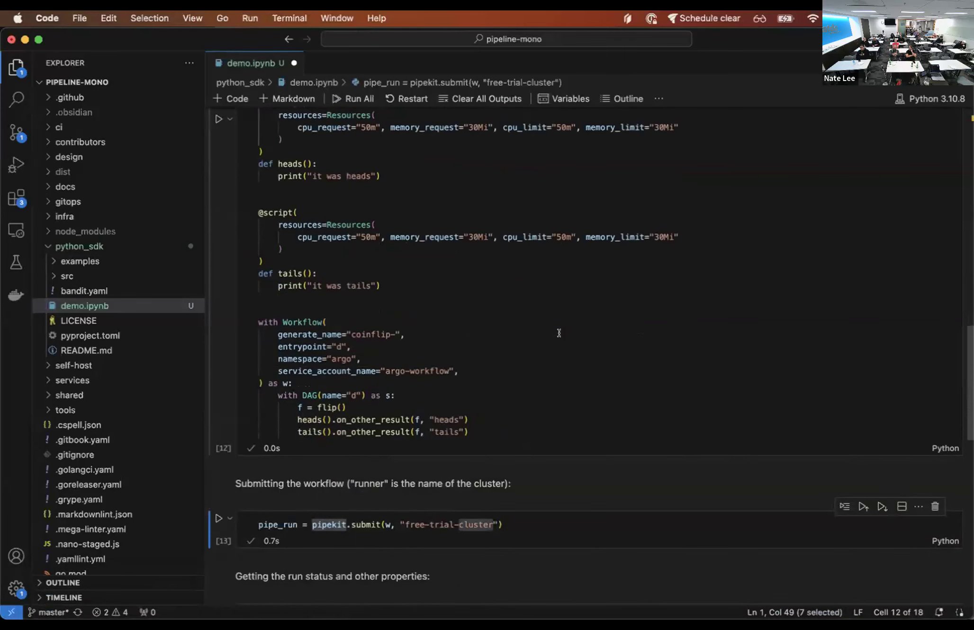
scroll(687, 299, up, 10)
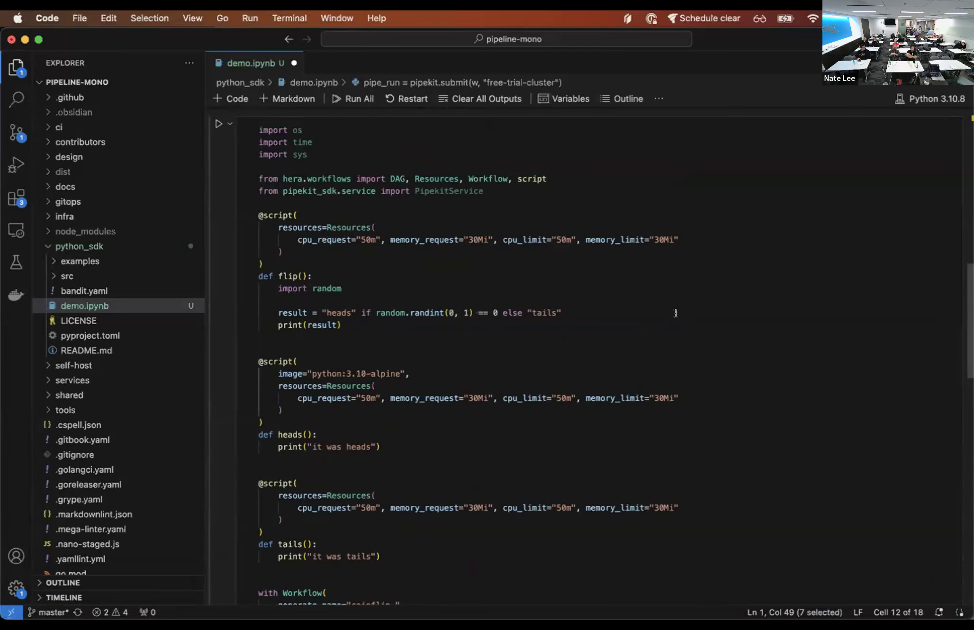
scroll(680, 313, down, 5)
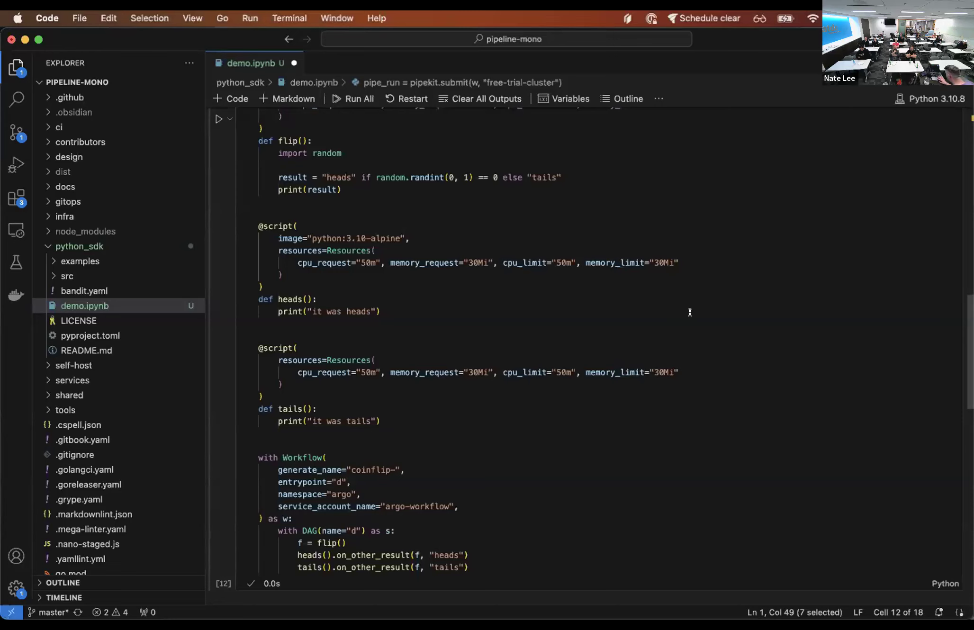
- Switch to Arc, open the coinflip workflow's summary, and examine the flip, heads and tails node entries in its YAML manifest
mouse_move(652, 605)
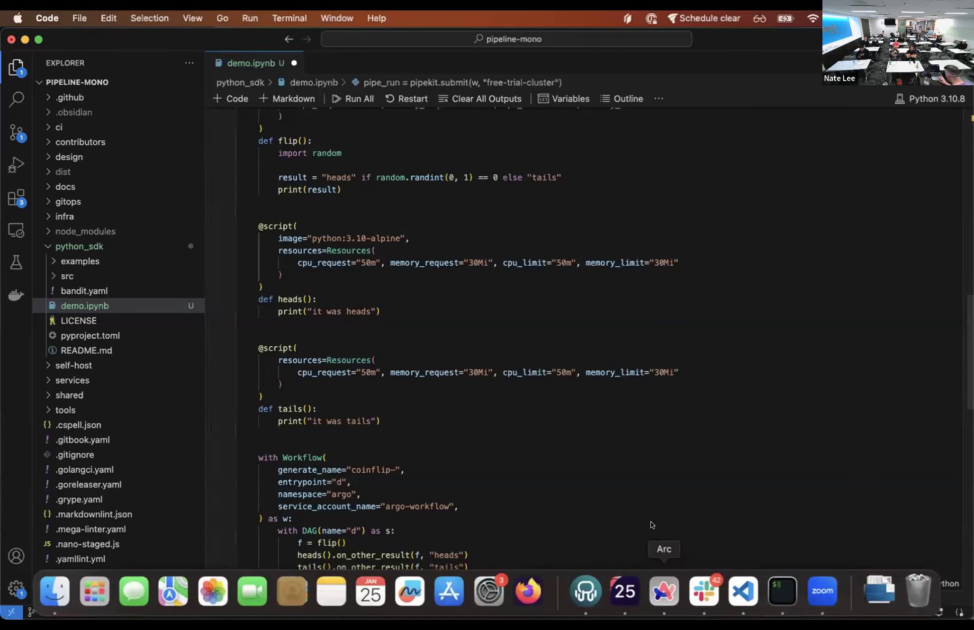
click(655, 601)
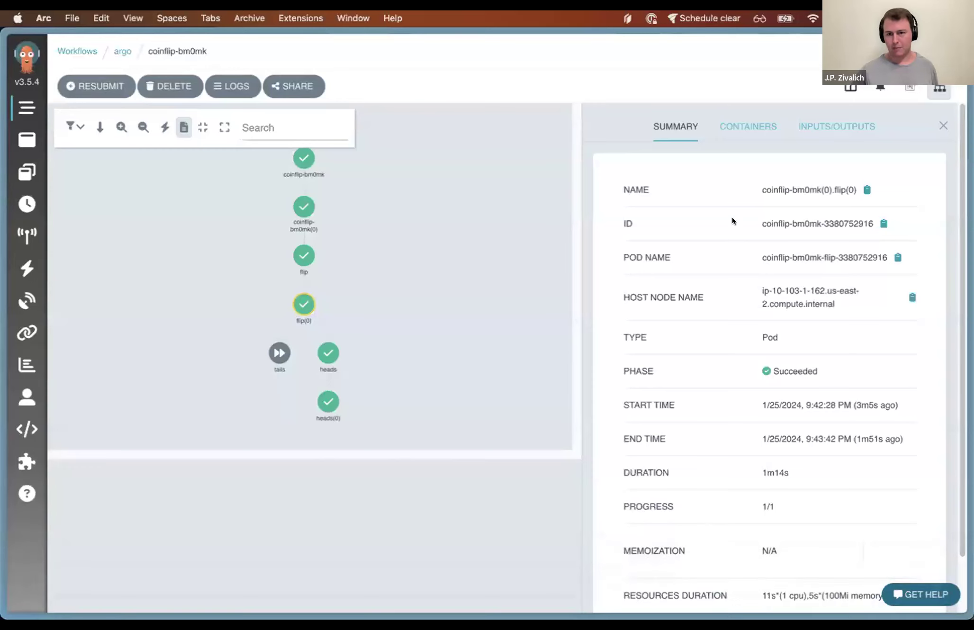
click(849, 88)
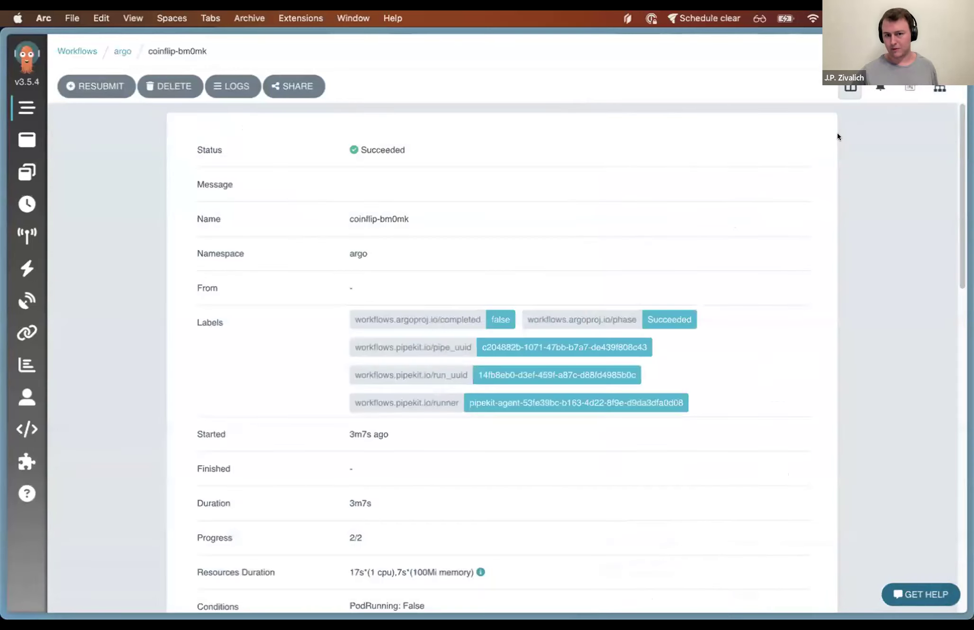
scroll(632, 299, down, 10)
scroll(633, 300, down, 3)
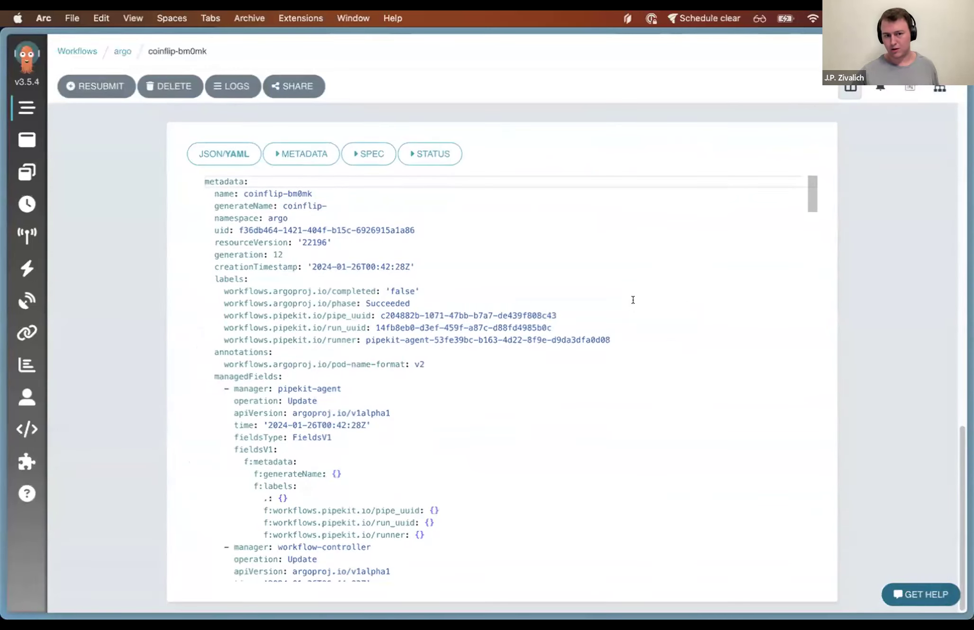
scroll(429, 329, down, 20)
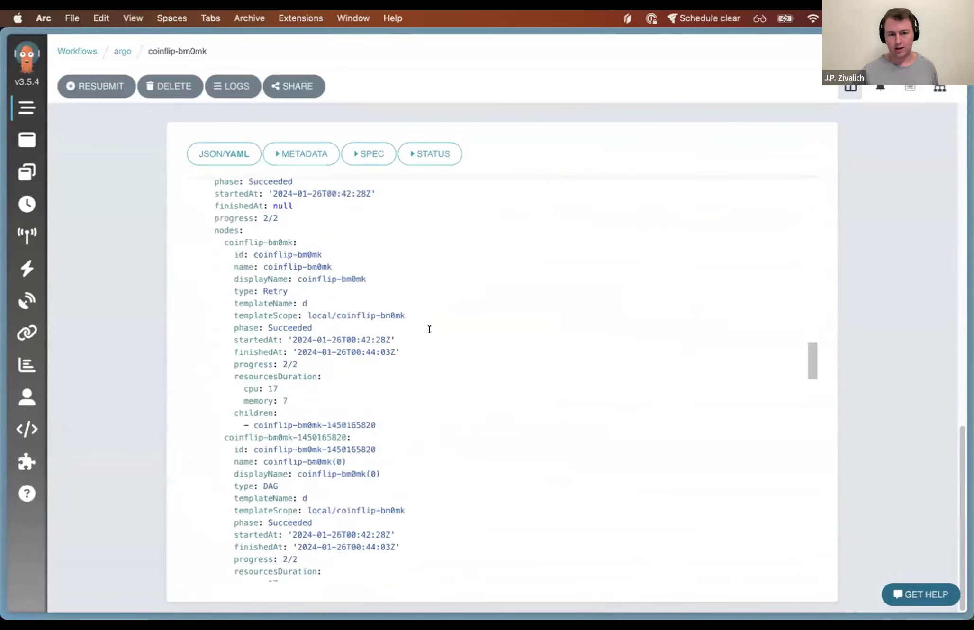
scroll(430, 331, down, 10)
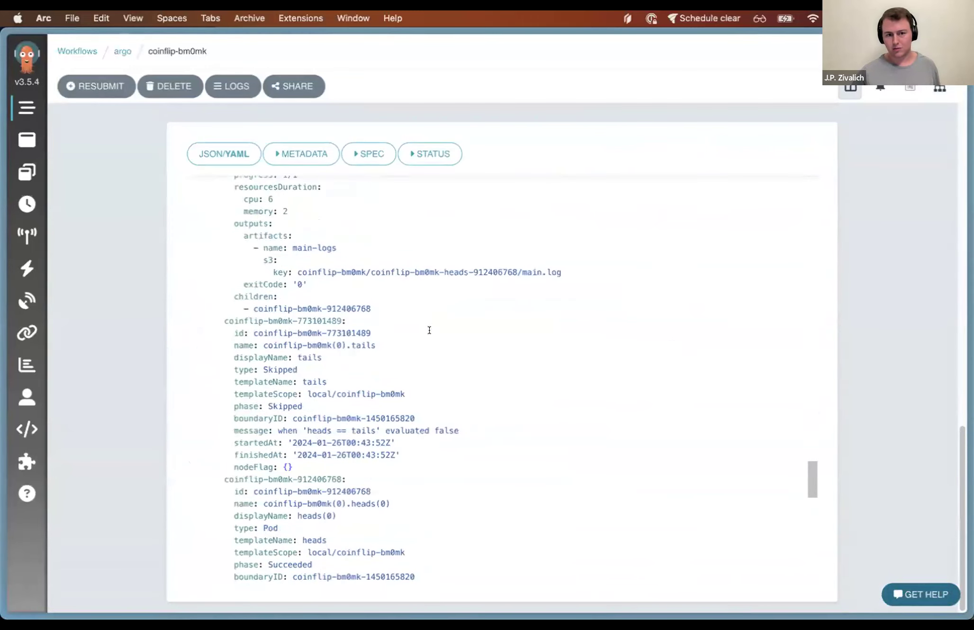
scroll(429, 330, down, 3)
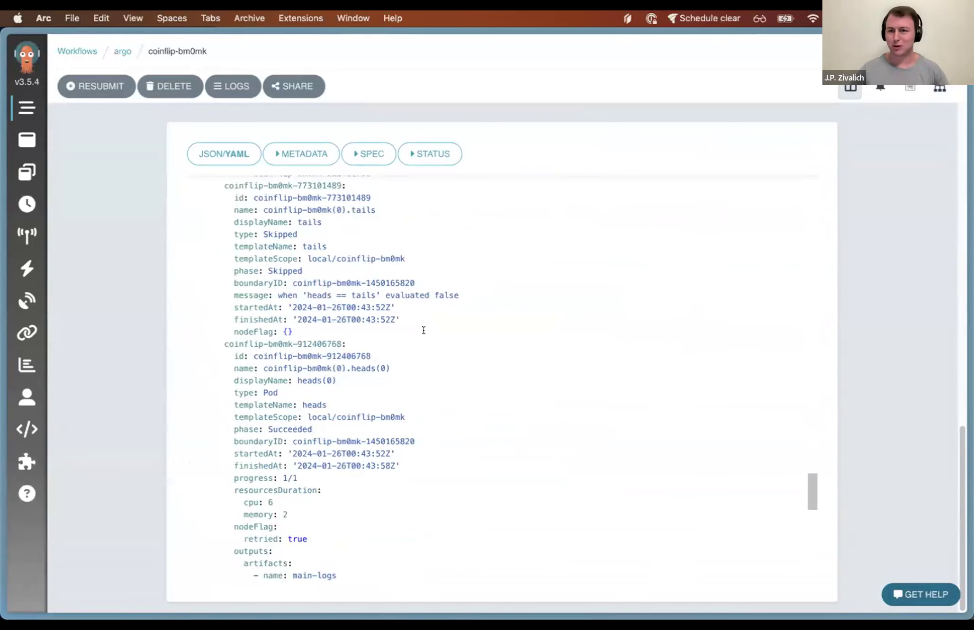
scroll(422, 332, down, 2)
scroll(420, 334, down, 10)
scroll(422, 334, up, 15)
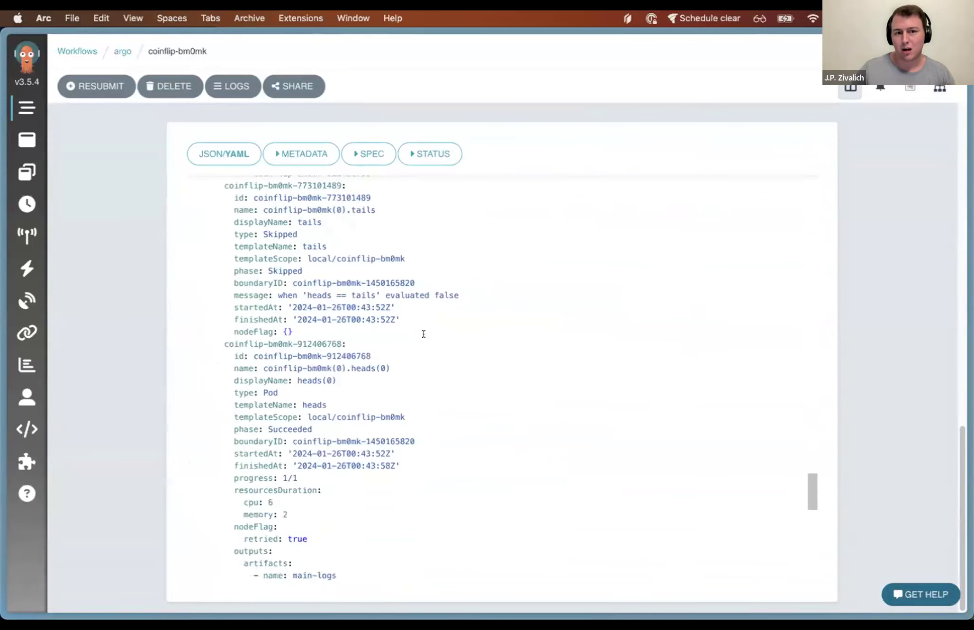